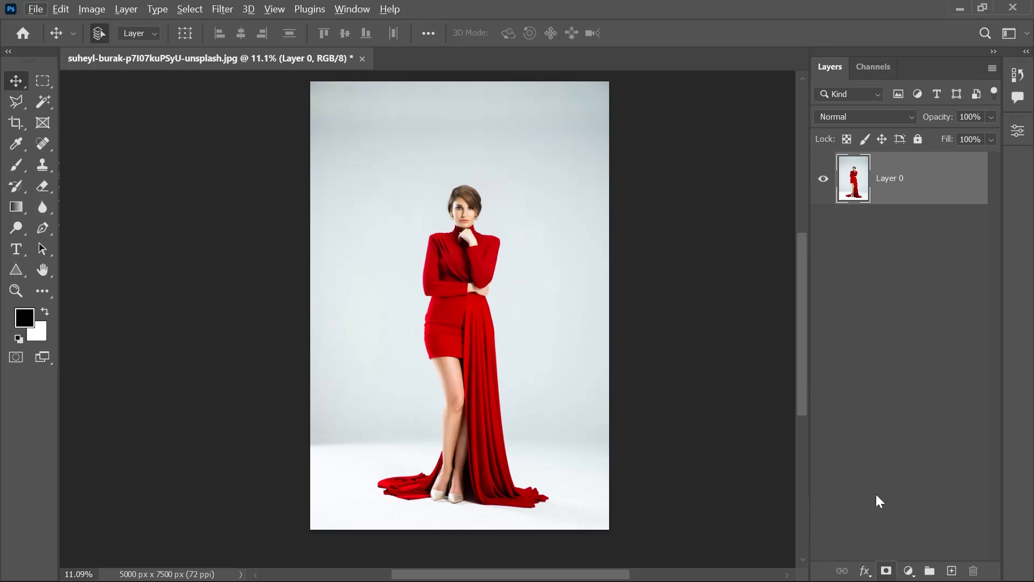
# Add a Hue/Saturation adjustment layer above the photo and shift the hue of the Reds to -43.
pyautogui.click(915, 570)
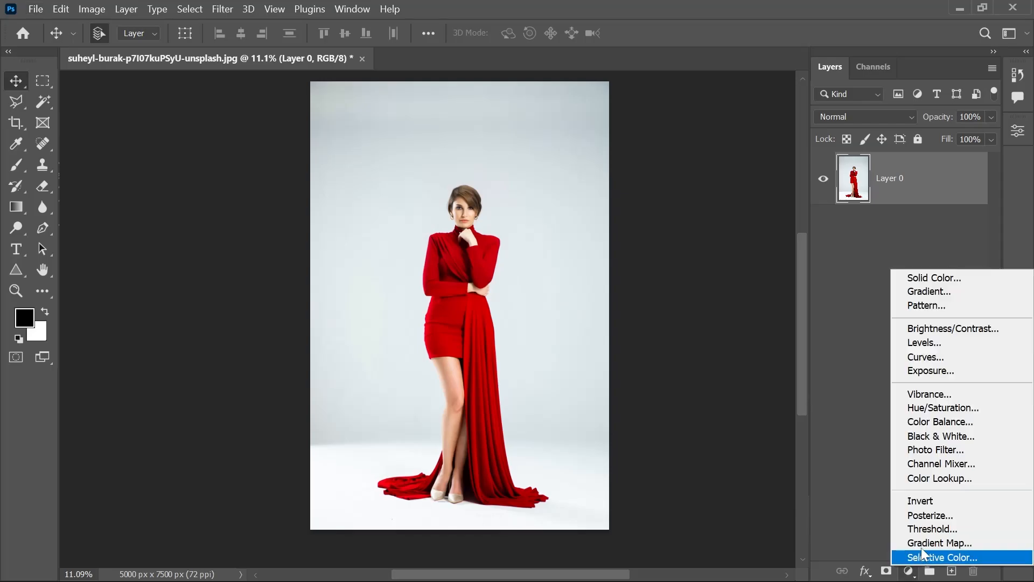
pyautogui.click(981, 404)
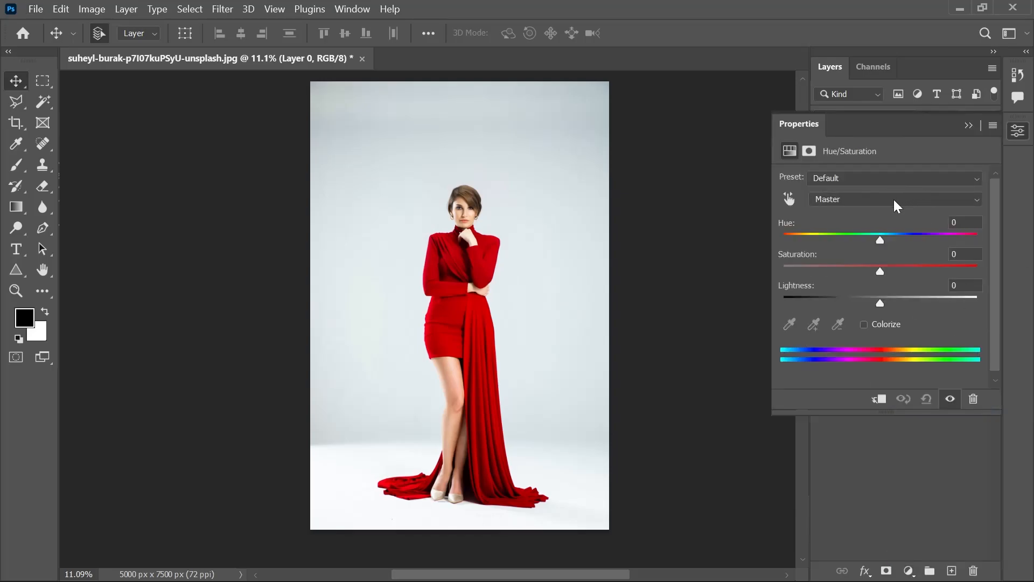
pyautogui.click(879, 203)
pyautogui.click(845, 226)
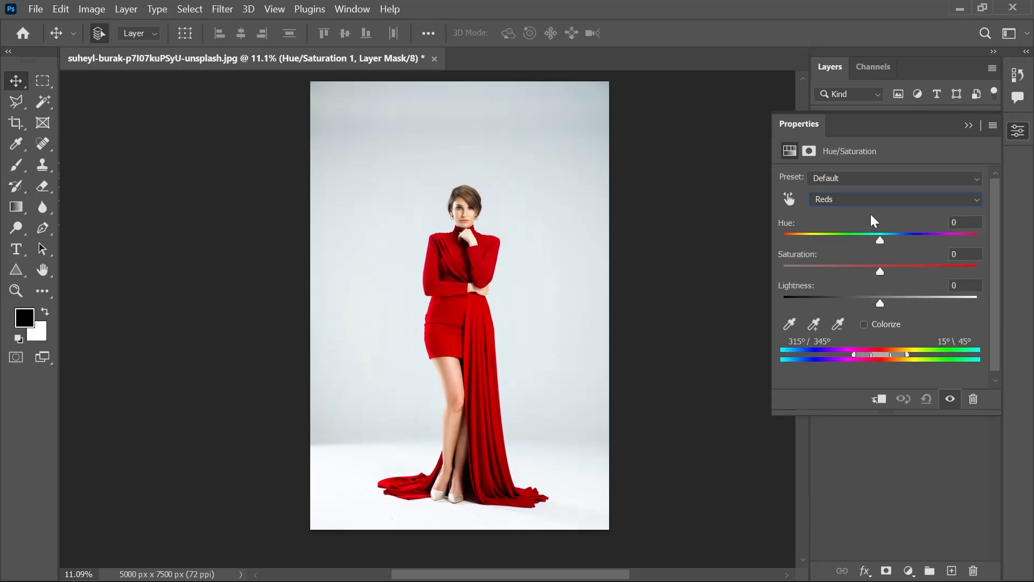
pyautogui.moveTo(881, 241); pyautogui.dragTo(832, 146)
pyautogui.moveTo(829, 238)
pyautogui.mouseDown()
pyautogui.moveTo(848, 240)
pyautogui.moveTo(838, 238)
pyautogui.mouseUp()
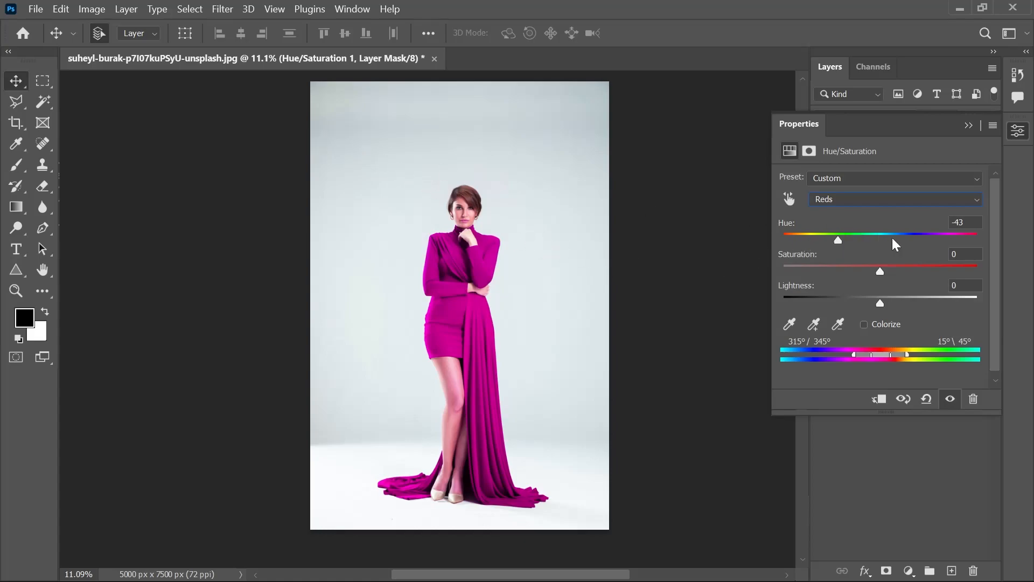
pyautogui.click(939, 200)
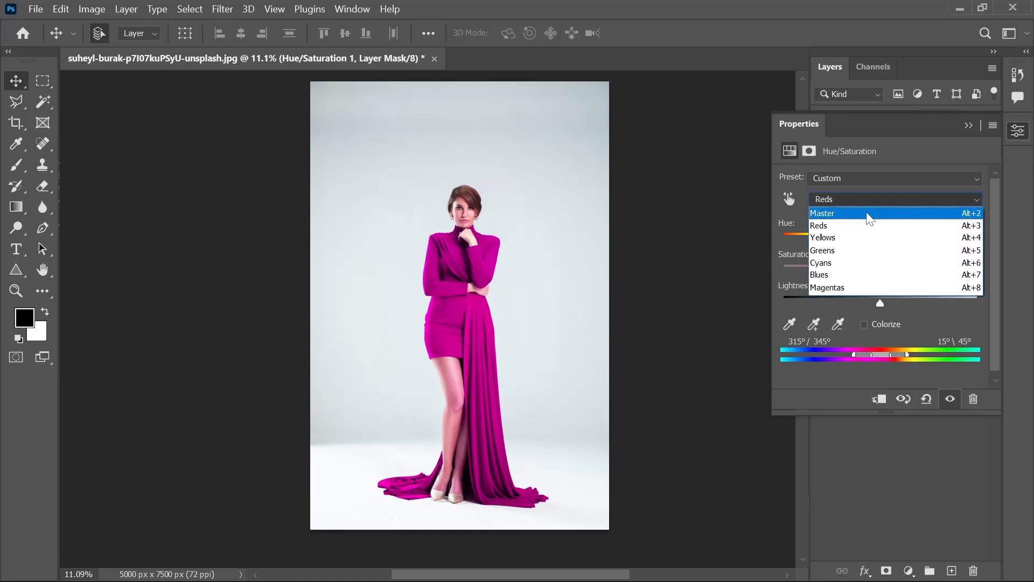
pyautogui.click(846, 225)
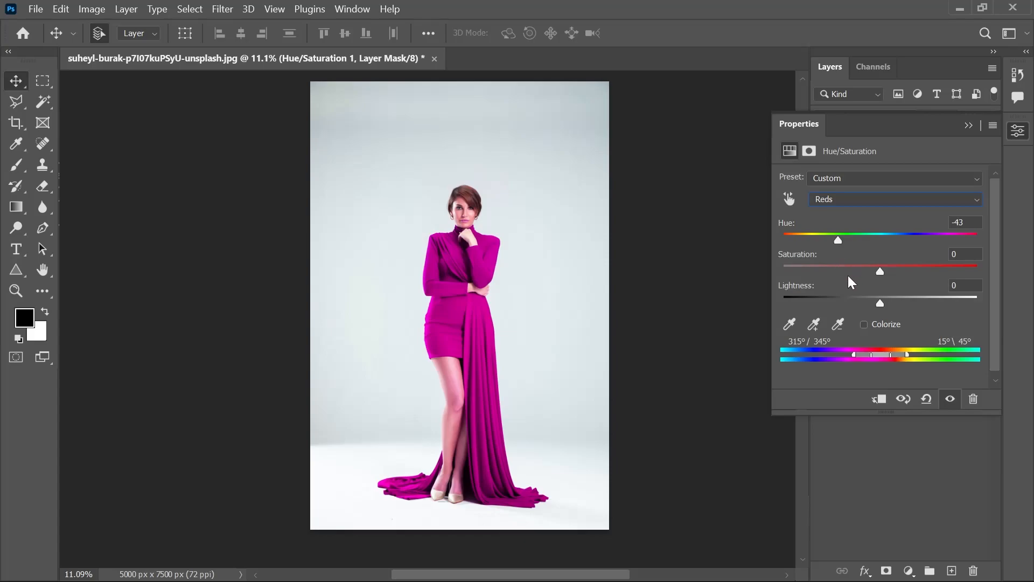
pyautogui.click(974, 125)
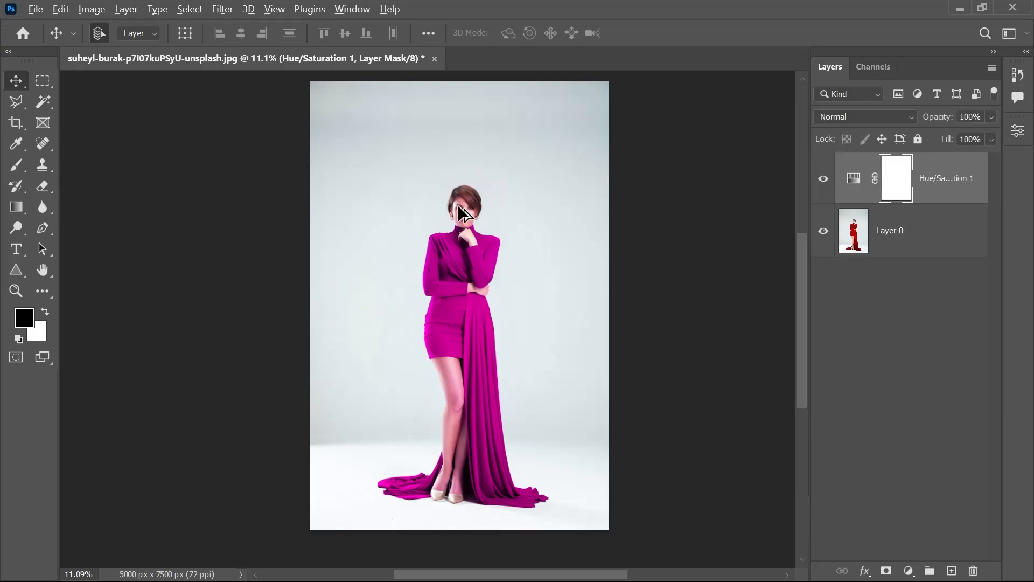
# Examine how the hue shift affects the woman's face, hair, skin and dress at different magnifications.
pyautogui.scroll(2, 458, 199)
pyautogui.scroll(1, 462, 203)
pyautogui.scroll(1, 486, 233)
pyautogui.moveTo(576, 273); pyautogui.dragTo(547, 122)
pyautogui.moveTo(583, 193); pyautogui.dragTo(579, 307)
pyautogui.moveTo(574, 218); pyautogui.dragTo(572, 256)
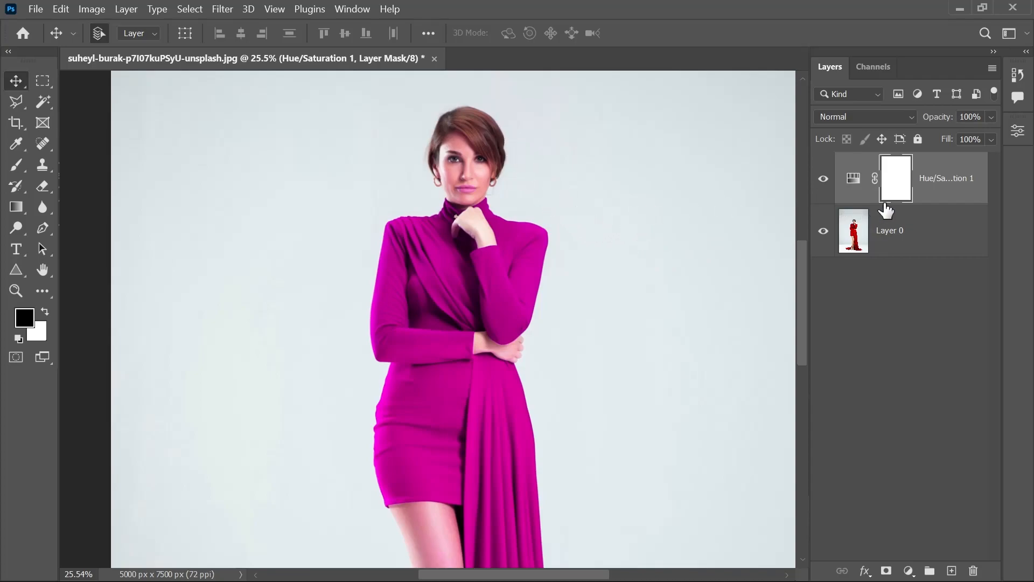
pyautogui.moveTo(945, 195); pyautogui.dragTo(944, 200)
pyautogui.click(96, 9)
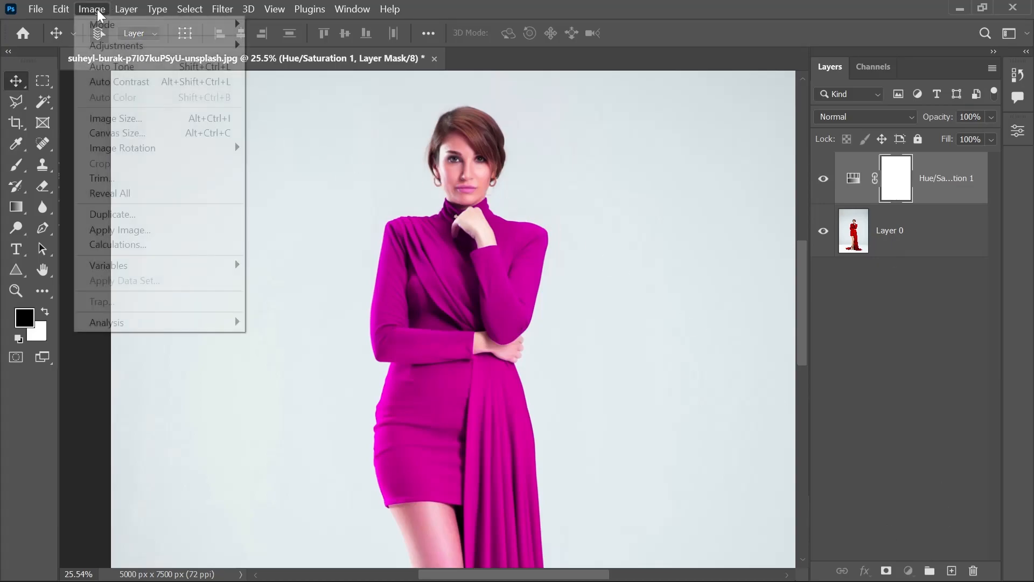
pyautogui.click(25, 80)
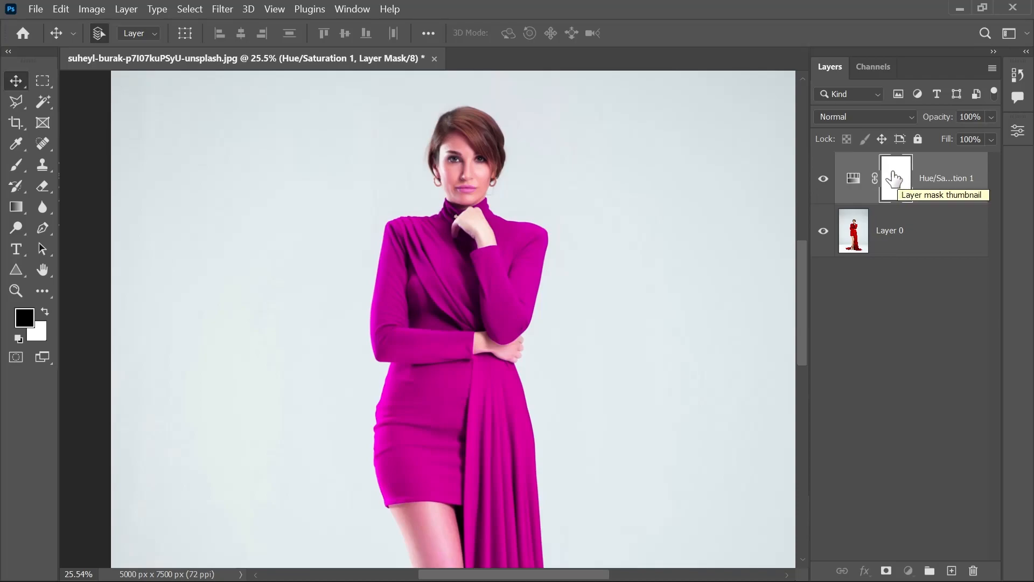
pyautogui.scroll(-3, 622, 192)
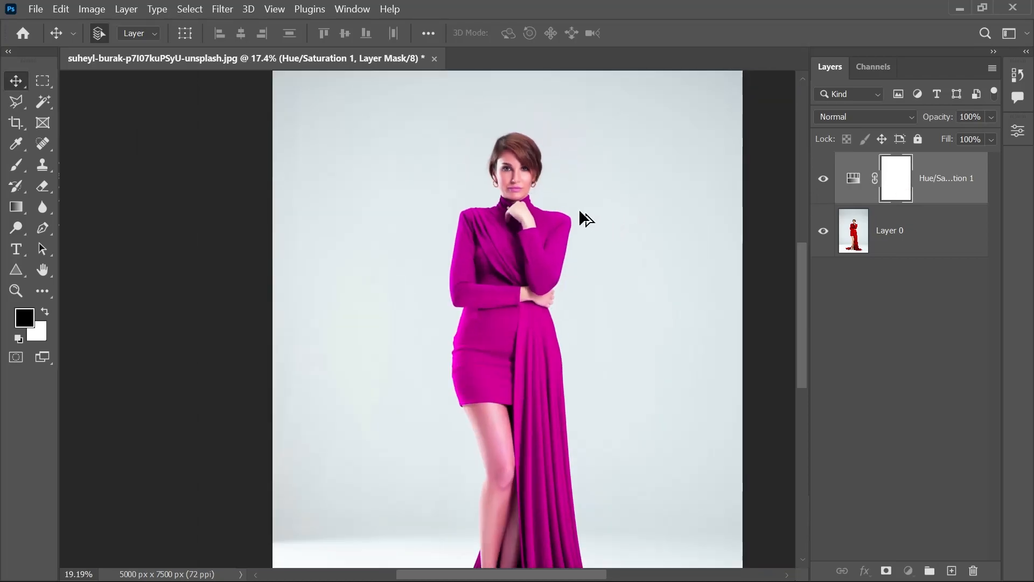
pyautogui.scroll(2, 412, 156)
pyautogui.scroll(4, 554, 180)
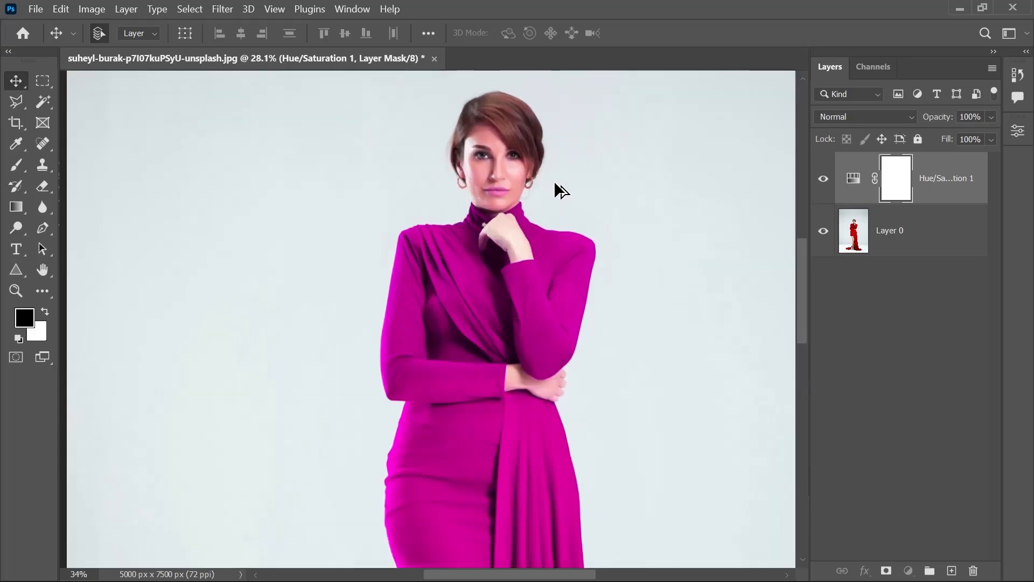
pyautogui.scroll(-4, 554, 180)
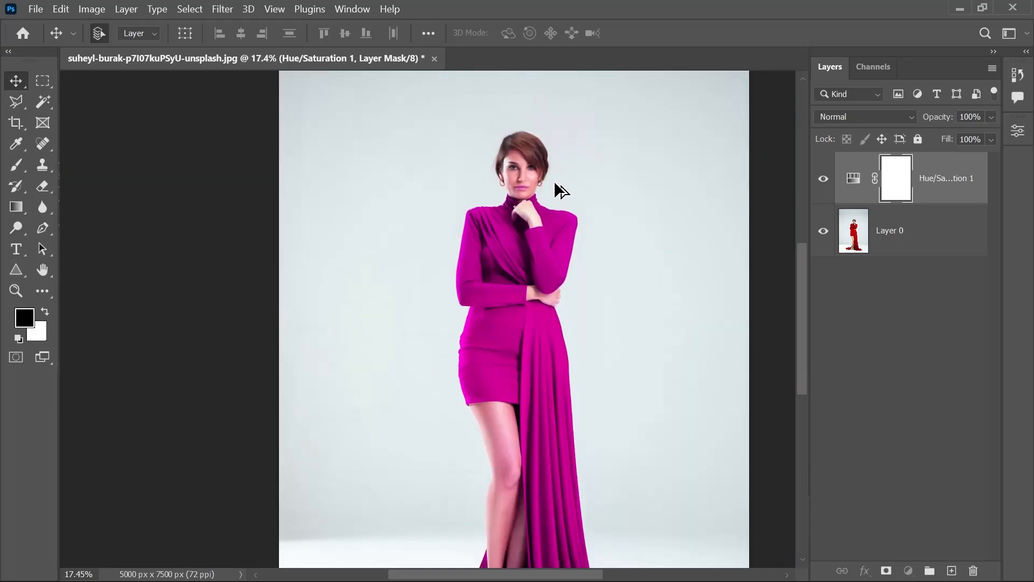
pyautogui.scroll(6, 555, 183)
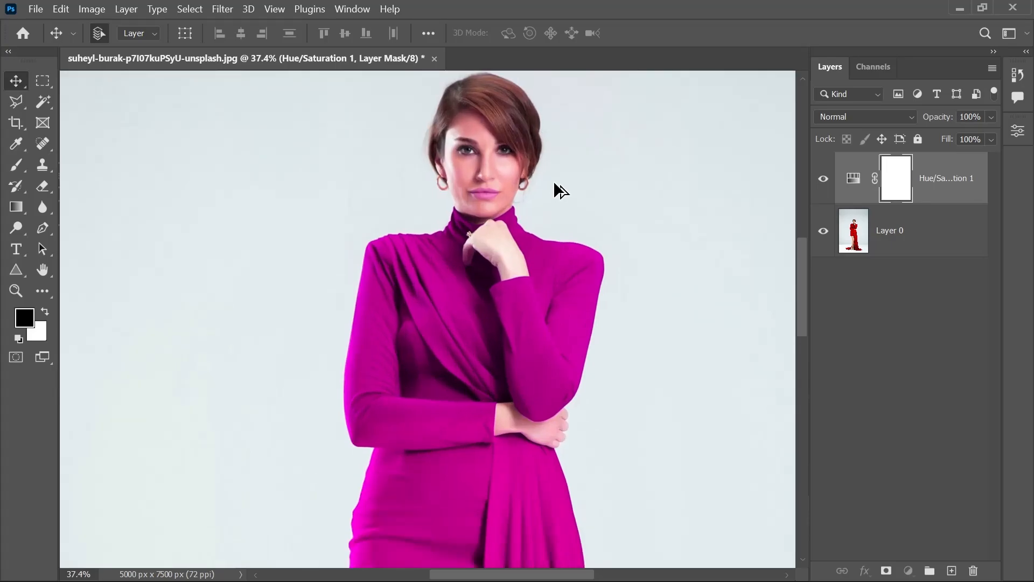
pyautogui.scroll(-3, 552, 183)
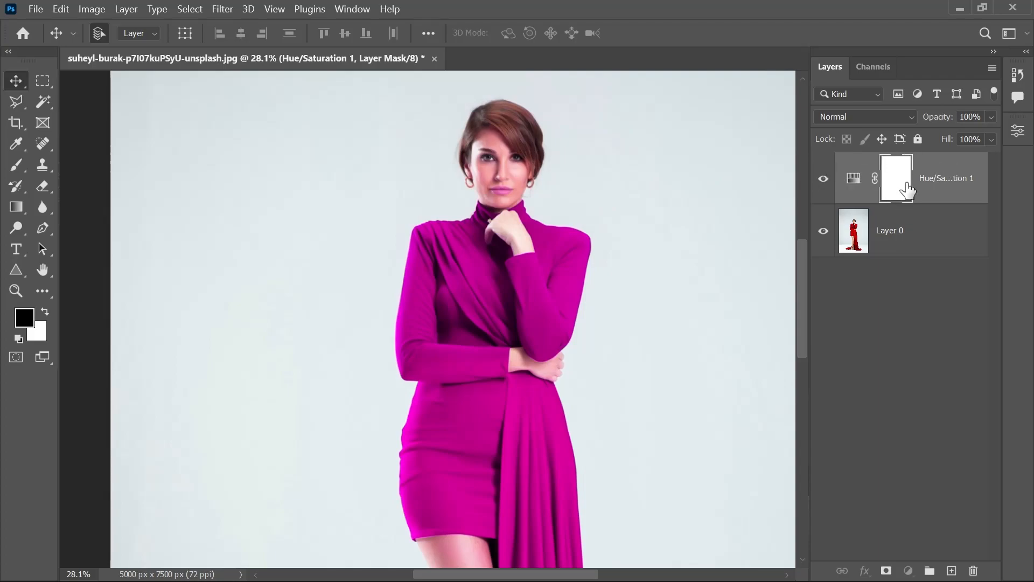
pyautogui.scroll(-1, 457, 241)
pyautogui.scroll(-3, 457, 241)
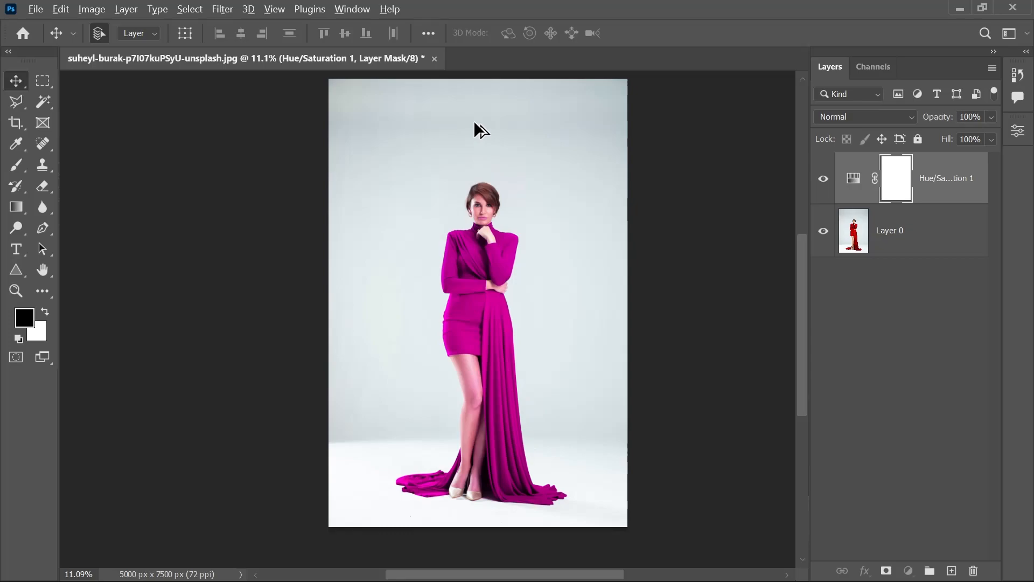
# Set the foreground color to near-black #040202 and activate the Brush tool for painting on the adjustment's layer mask.
pyautogui.scroll(5, 477, 218)
pyautogui.scroll(1, 477, 218)
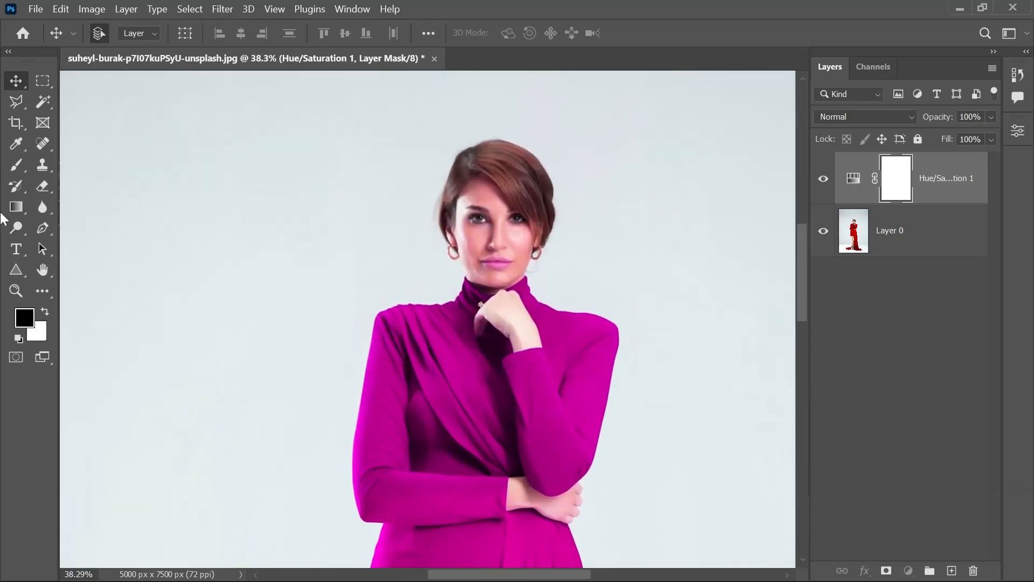
pyautogui.click(18, 161)
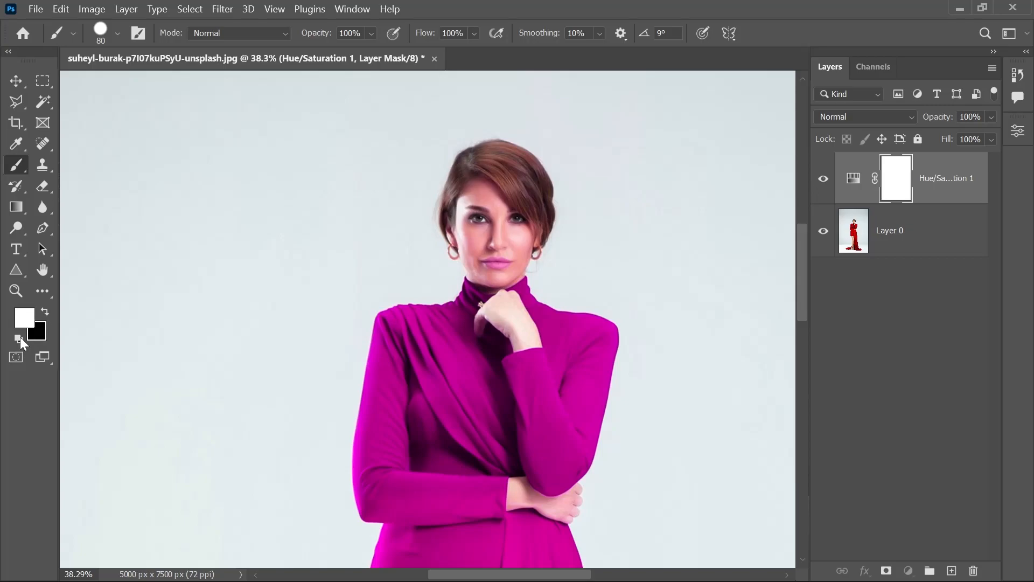
pyautogui.click(45, 310)
pyautogui.click(28, 317)
pyautogui.moveTo(635, 313)
pyautogui.mouseDown()
pyautogui.moveTo(618, 364)
pyautogui.moveTo(646, 201)
pyautogui.moveTo(639, 277)
pyautogui.moveTo(610, 340)
pyautogui.mouseUp()
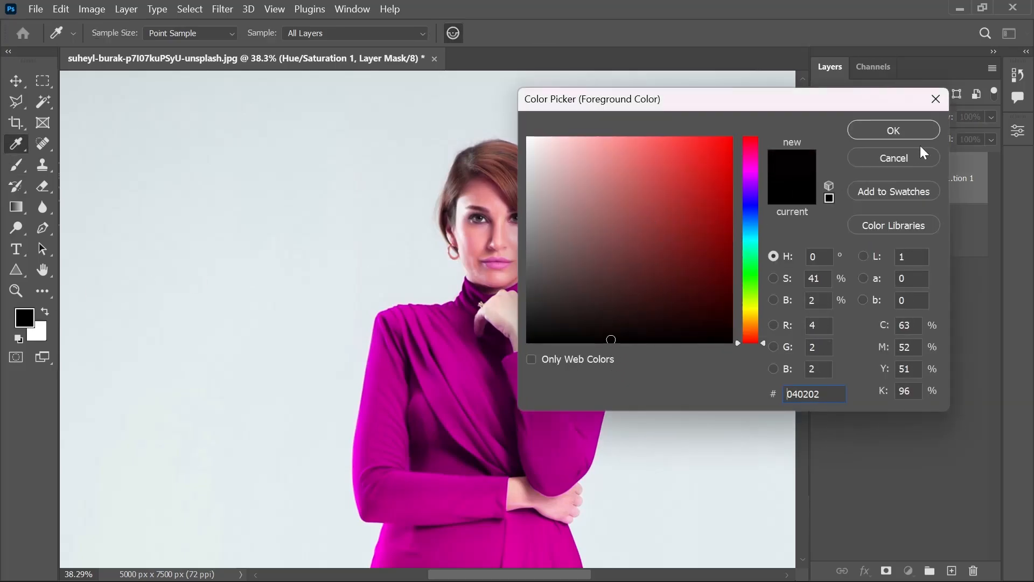
pyautogui.click(909, 128)
pyautogui.press('b')
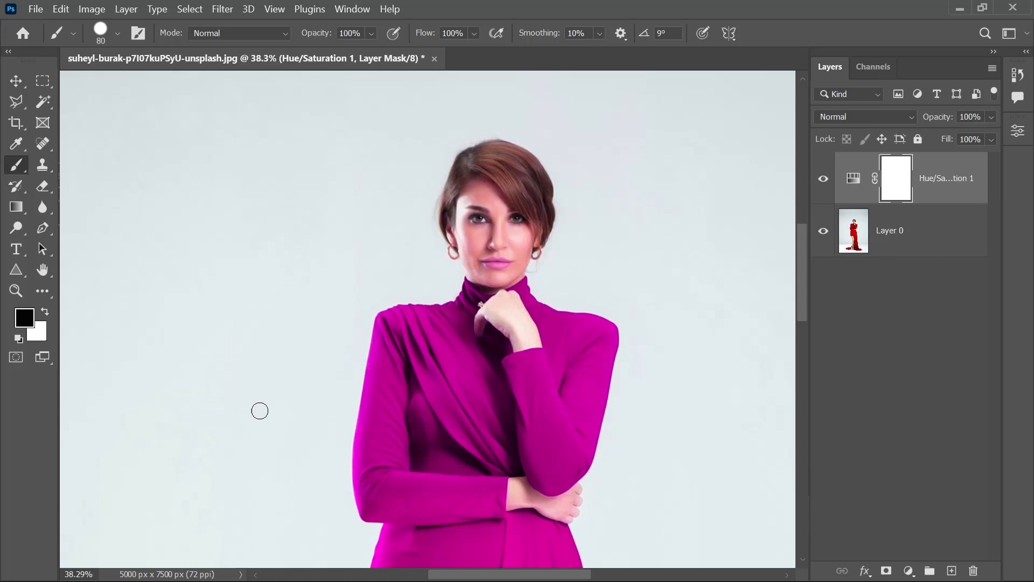
# Paint loose black strokes on the Hue/Saturation layer mask across the dress's upper body and sleeves.
pyautogui.moveTo(363, 385); pyautogui.dragTo(614, 323)
pyautogui.moveTo(614, 364)
pyautogui.mouseDown()
pyautogui.moveTo(431, 456)
pyautogui.moveTo(352, 455)
pyautogui.mouseUp()
pyautogui.moveTo(441, 349)
pyautogui.mouseDown()
pyautogui.moveTo(335, 468)
pyautogui.moveTo(704, 382)
pyautogui.moveTo(558, 406)
pyautogui.moveTo(581, 459)
pyautogui.moveTo(510, 441)
pyautogui.moveTo(616, 272)
pyautogui.mouseUp()
pyautogui.moveTo(436, 351); pyautogui.dragTo(488, 338)
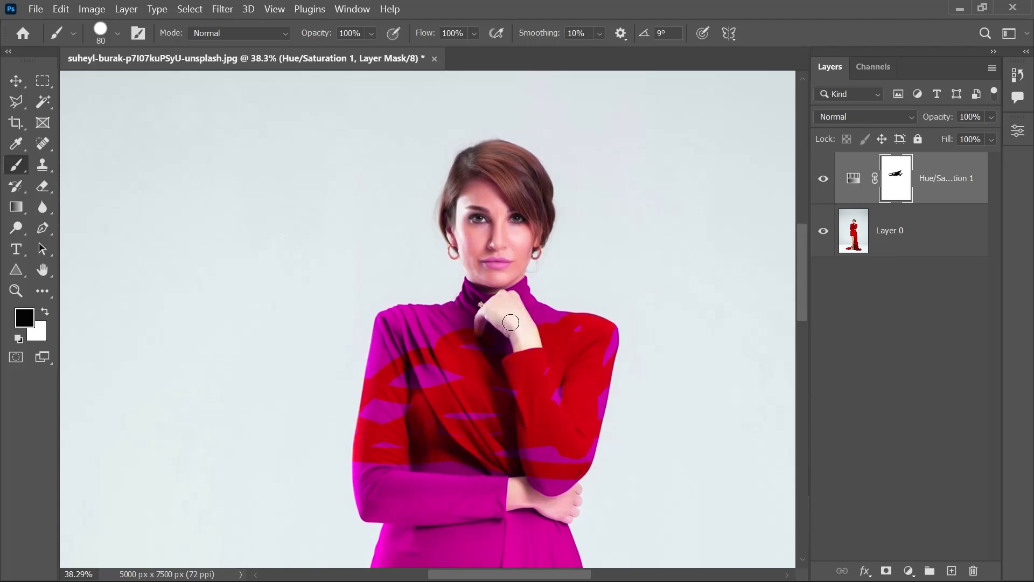
# Display the Hue/Saturation layer mask on its own to inspect the strokes, and return to the image view.
pyautogui.keyDown('alt'); pyautogui.click(896, 177); pyautogui.keyUp('alt')
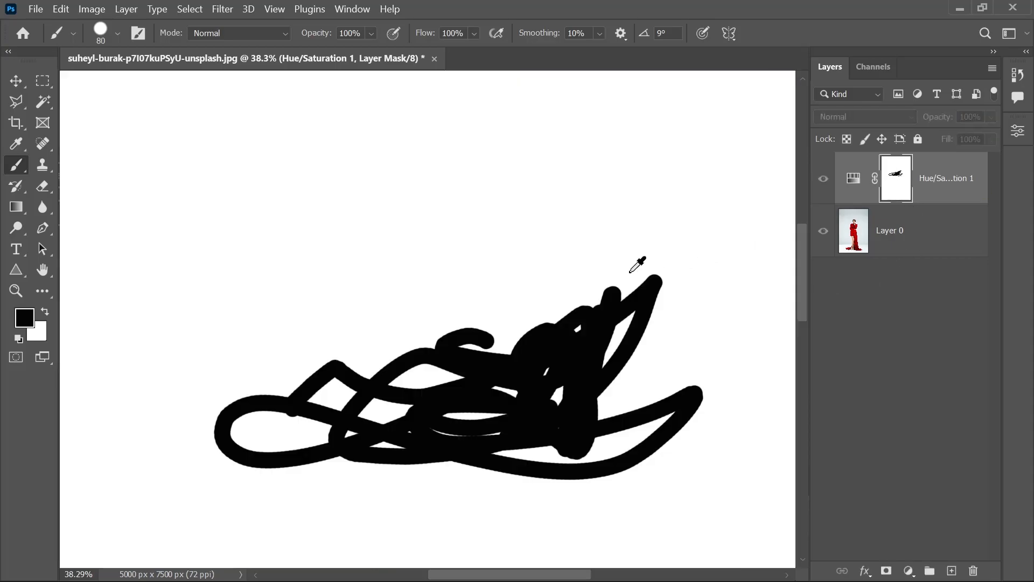
pyautogui.scroll(-4, 601, 249)
pyautogui.scroll(-1, 602, 251)
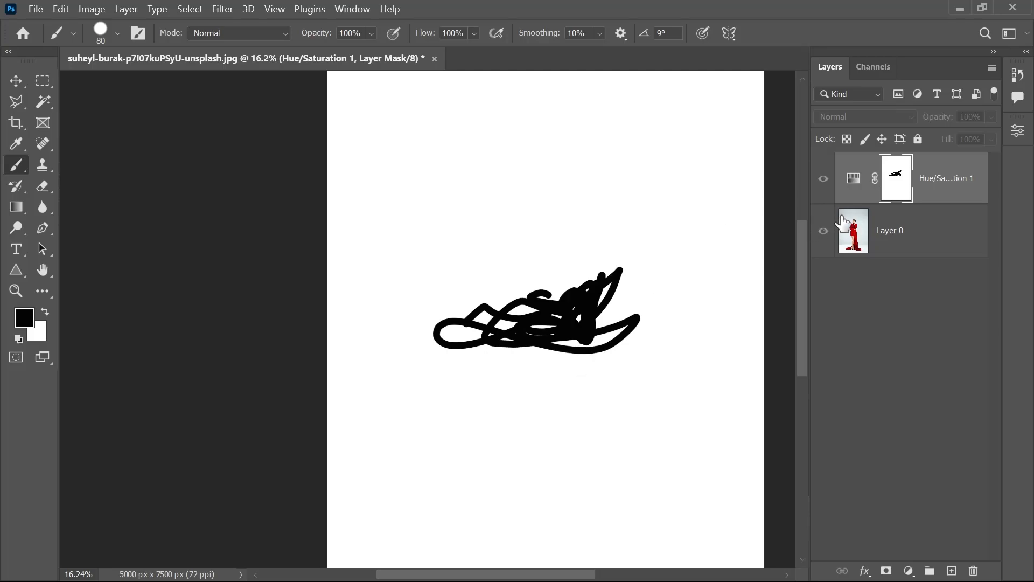
pyautogui.keyDown('alt'); pyautogui.click(897, 184); pyautogui.keyUp('alt')
# Enlarge the brush tip to 2300 px.
pyautogui.scroll(5, 543, 311)
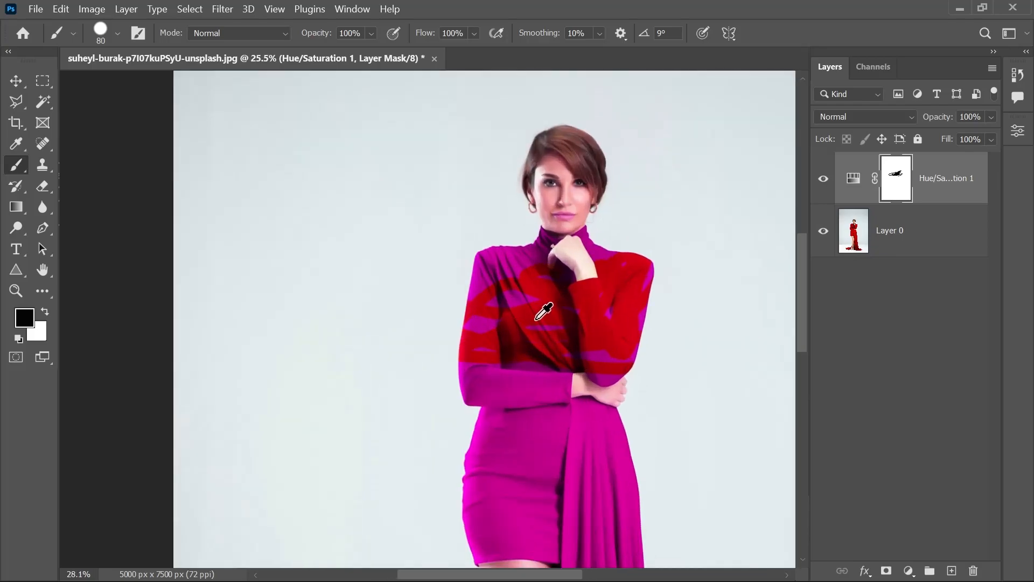
pyautogui.scroll(1, 542, 311)
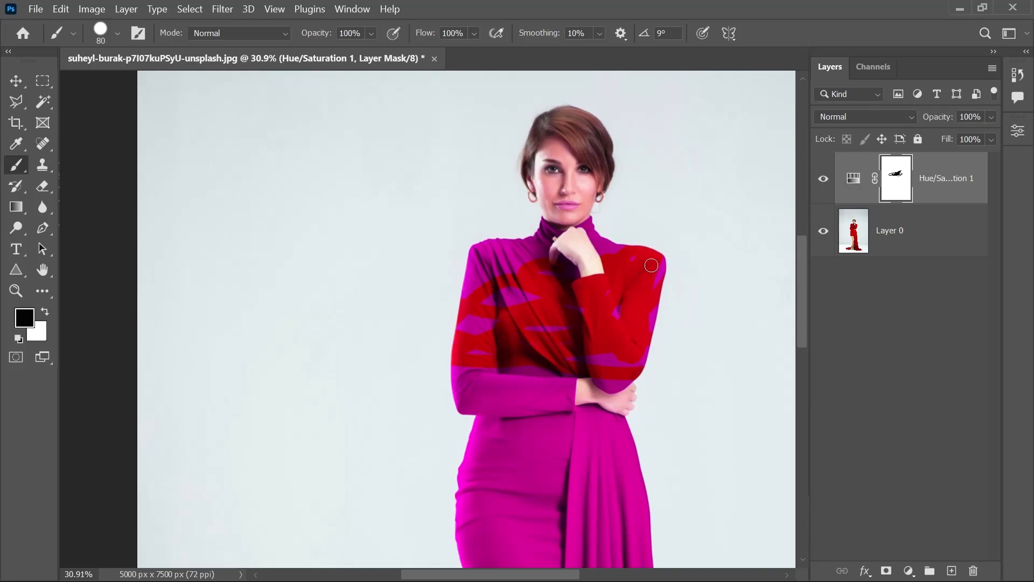
pyautogui.keyDown('alt'); pyautogui.scroll(-3, 673, 245); pyautogui.keyUp('alt')
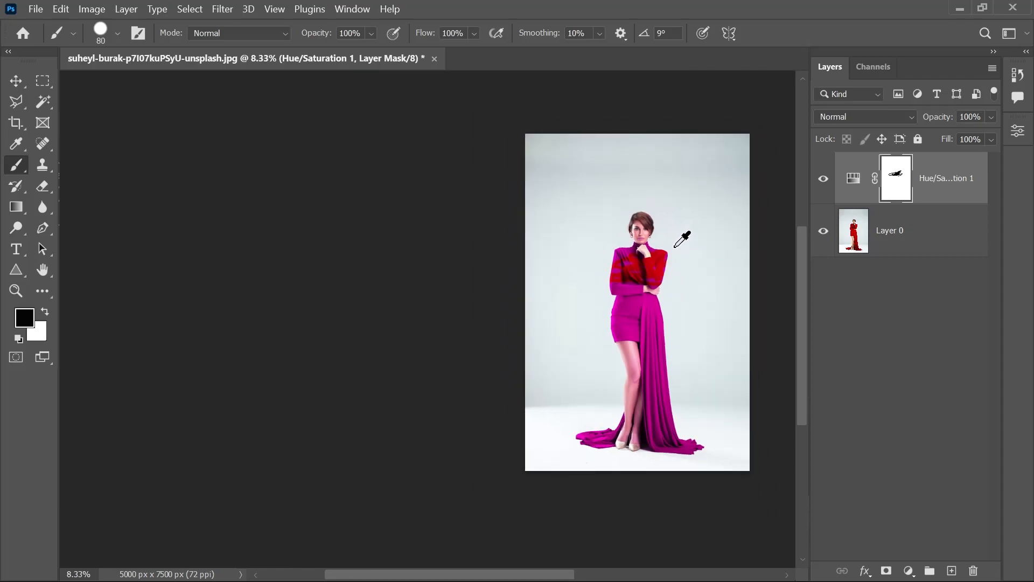
pyautogui.keyDown('alt'); pyautogui.scroll(5, 681, 237); pyautogui.keyUp('alt')
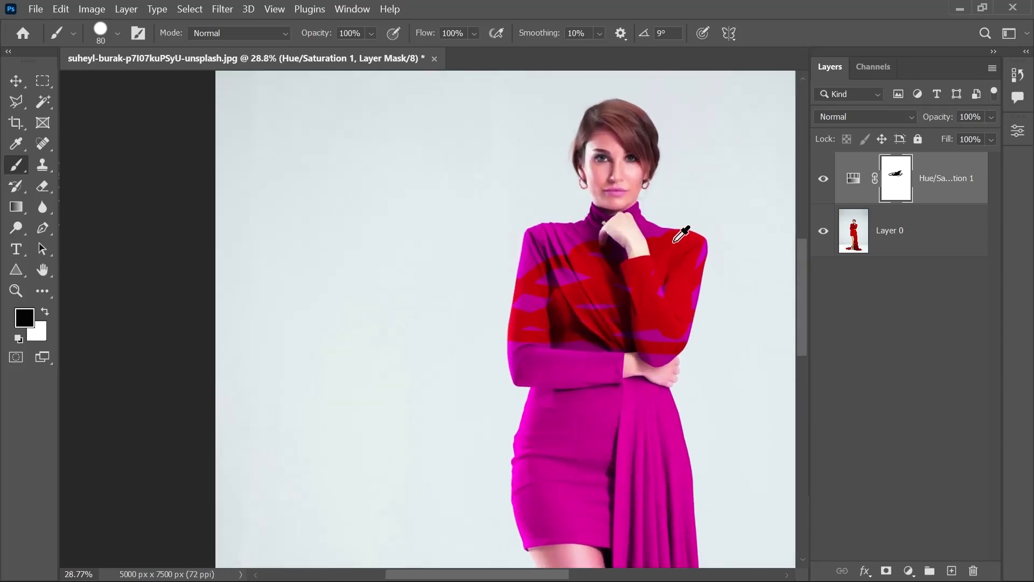
pyautogui.moveTo(686, 231)
pyautogui.mouseDown()
pyautogui.moveTo(644, 205)
pyautogui.moveTo(510, 179)
pyautogui.moveTo(566, 236)
pyautogui.moveTo(597, 245)
pyautogui.mouseUp()
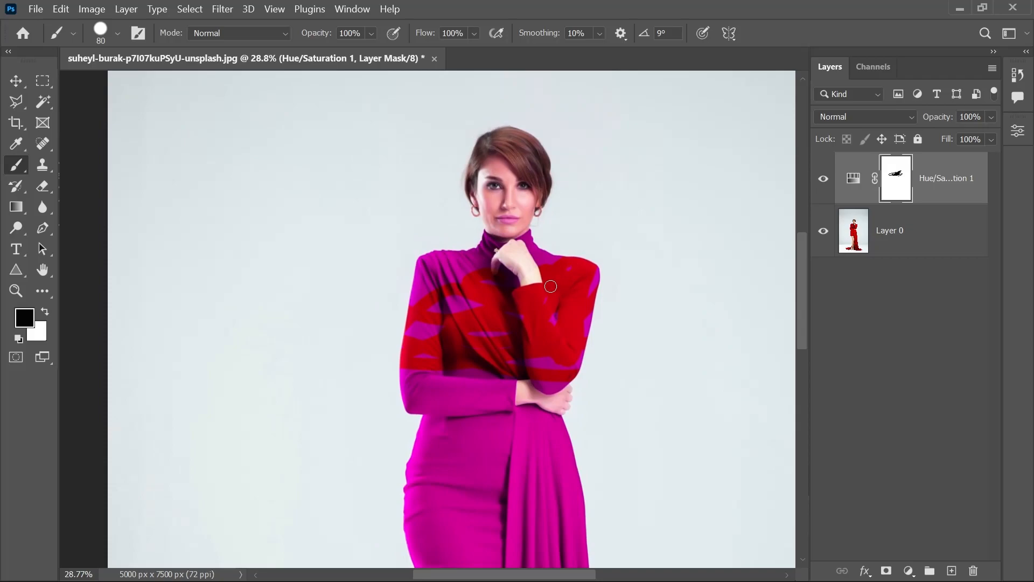
pyautogui.press(']')
pyautogui.press(']')
pyautogui.press(']')
pyautogui.press(']')
pyautogui.press(']')
pyautogui.press(']')
pyautogui.press(']')
pyautogui.press(']')
pyautogui.press(']')
pyautogui.press(']')
pyautogui.press(']')
pyautogui.press(']')
pyautogui.press(']')
pyautogui.press(']')
pyautogui.press(']')
pyautogui.press(']')
pyautogui.press(']')
pyautogui.press(']')
pyautogui.press(']')
pyautogui.press(']')
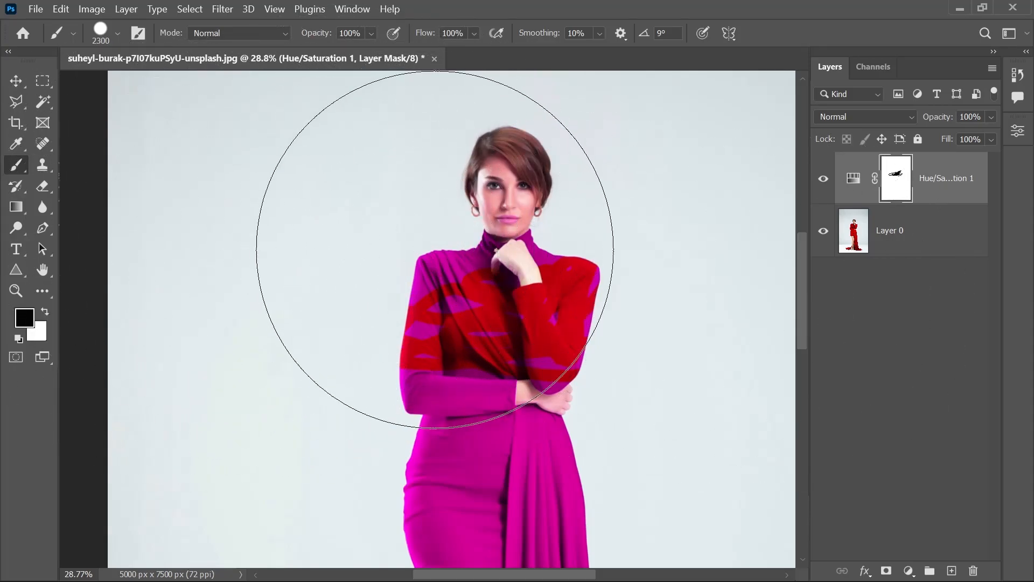
# Set the brush size to 322 px in the brush settings.
pyautogui.click(118, 33)
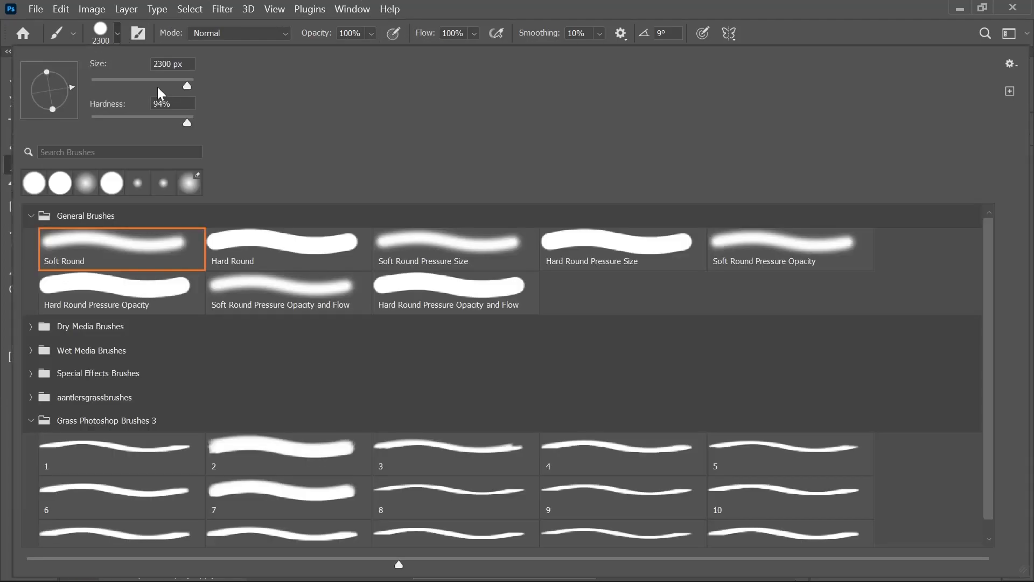
pyautogui.moveTo(189, 87); pyautogui.dragTo(181, 89)
pyautogui.click(161, 81)
pyautogui.click(175, 84)
pyautogui.press('Return')
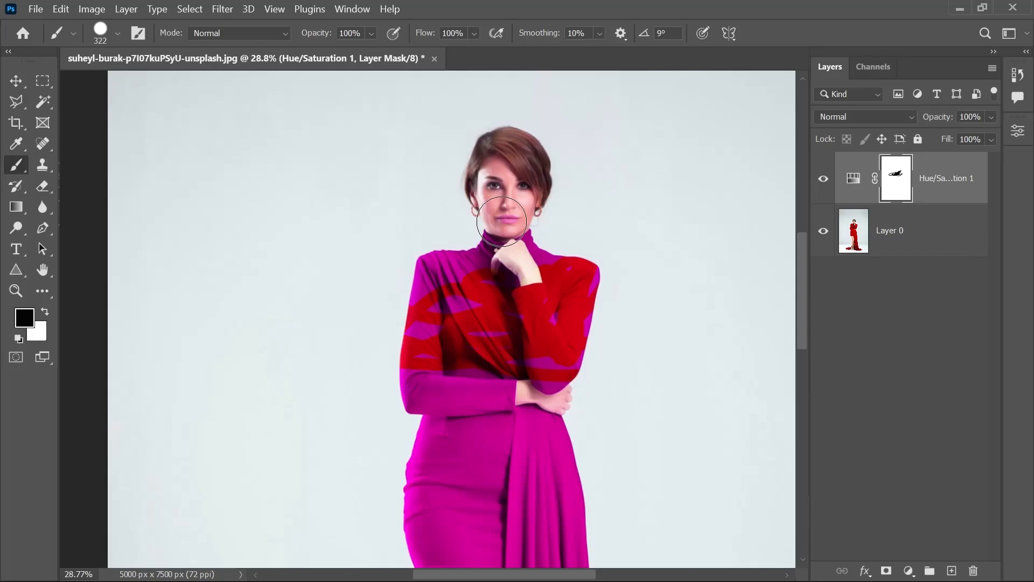
# Reduce the brush size in small increments.
pyautogui.press('[')
pyautogui.press('[')
pyautogui.press('[')
pyautogui.press('[')
pyautogui.press('[')
pyautogui.press('[')
pyautogui.press('[')
pyautogui.press('[')
pyautogui.press('[')
pyautogui.press('[')
pyautogui.press('[')
# Enlarge the brush to 1700 px.
pyautogui.press(']')
pyautogui.press(']')
pyautogui.press(']')
pyautogui.press(']')
pyautogui.press(']')
pyautogui.press(']')
pyautogui.press(']')
pyautogui.press(']')
pyautogui.press(']')
pyautogui.press(']')
pyautogui.press(']')
pyautogui.press(']')
pyautogui.press(']')
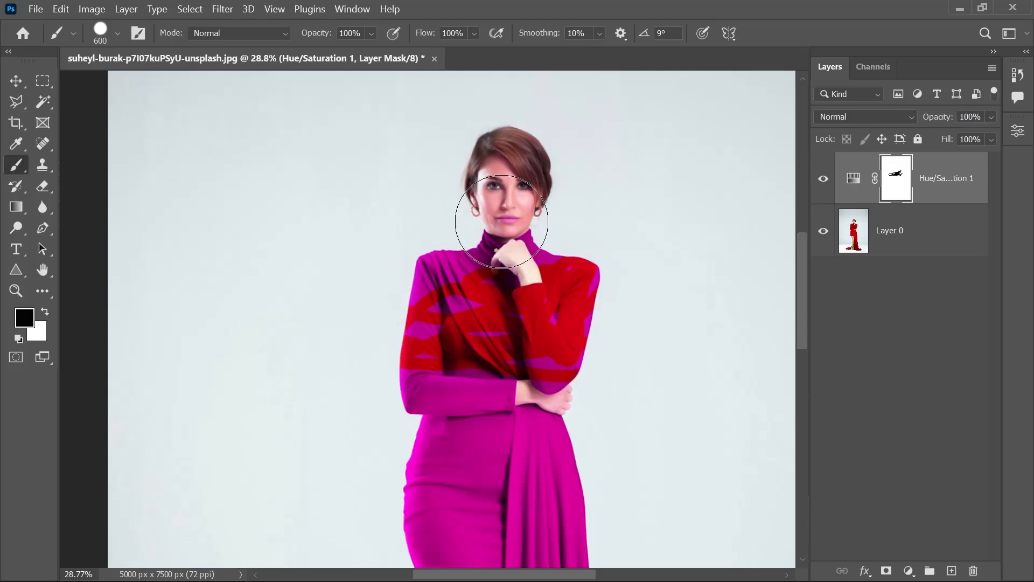
pyautogui.press(']')
pyautogui.press(']')
pyautogui.press(']')
pyautogui.press(']')
pyautogui.press(']')
pyautogui.press(']')
pyautogui.press(']')
pyautogui.press(']')
pyautogui.press(']')
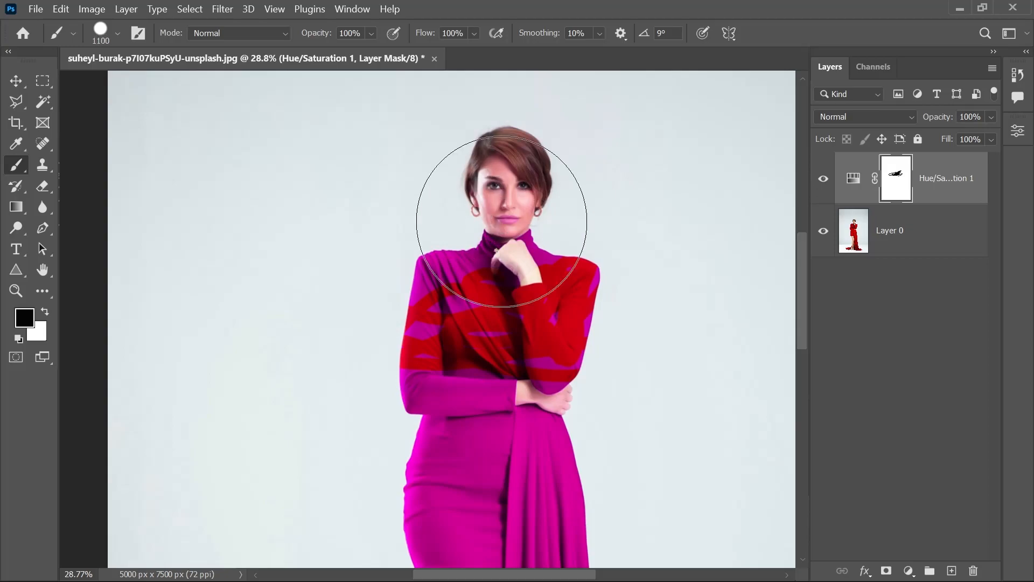
pyautogui.press(']')
pyautogui.press(']')
pyautogui.press(']')
pyautogui.press(']')
pyautogui.press(']')
pyautogui.press(']')
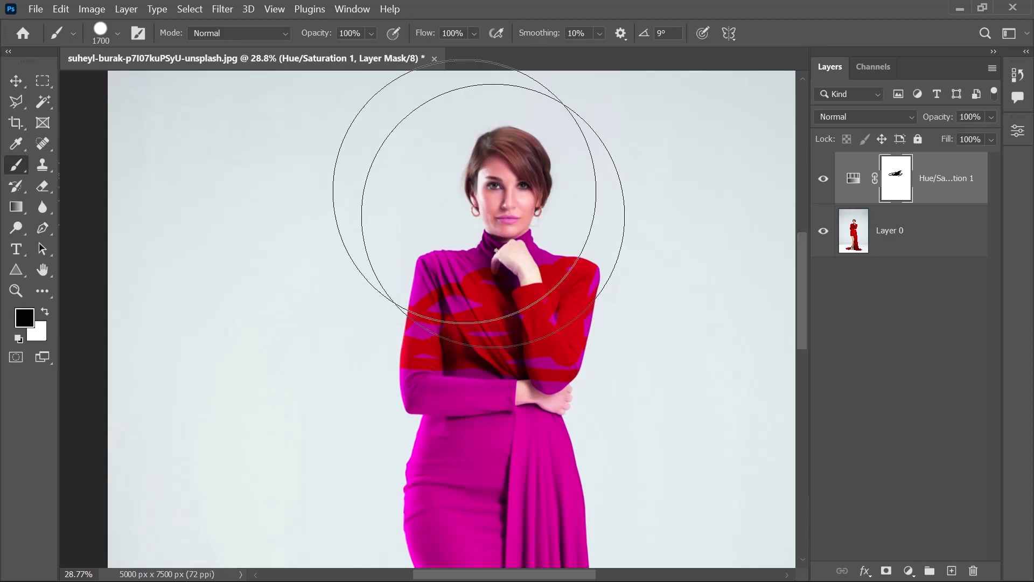
# Check the brush hardness in the brush settings.
pyautogui.click(118, 34)
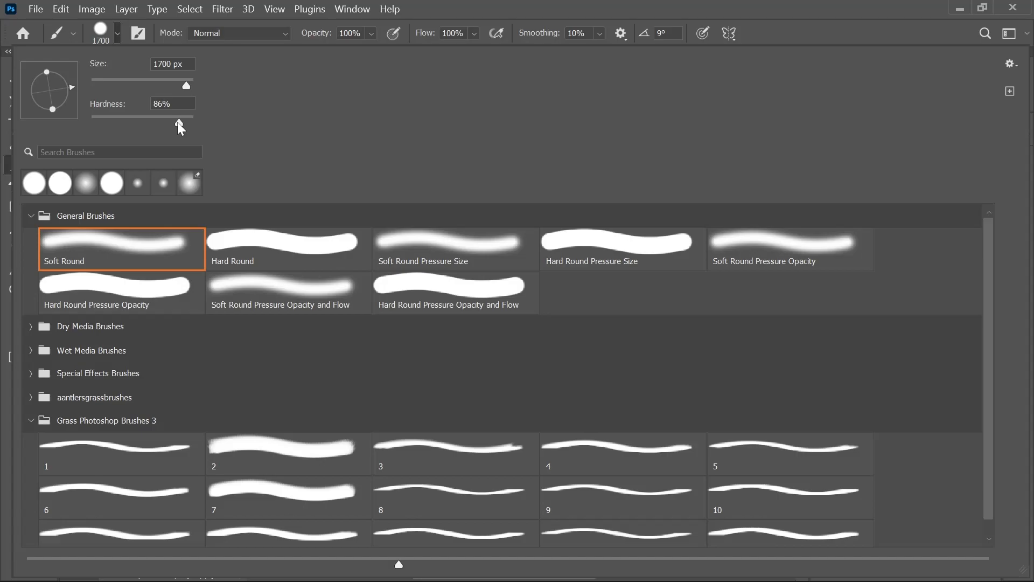
pyautogui.click(814, 37)
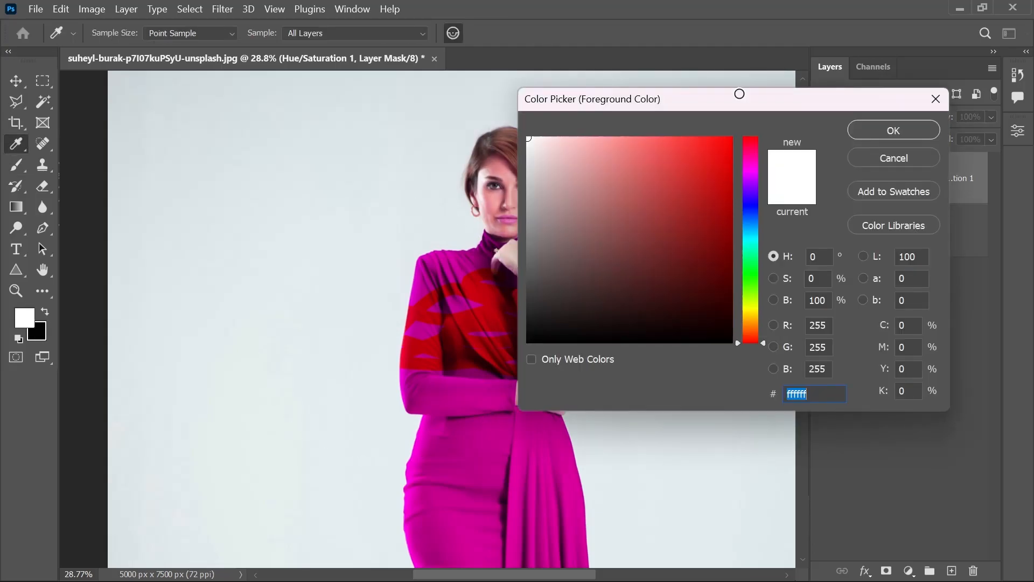
# Try to set the foreground color to pure red (ff0000) while the layer mask is active.
pyautogui.click(732, 138)
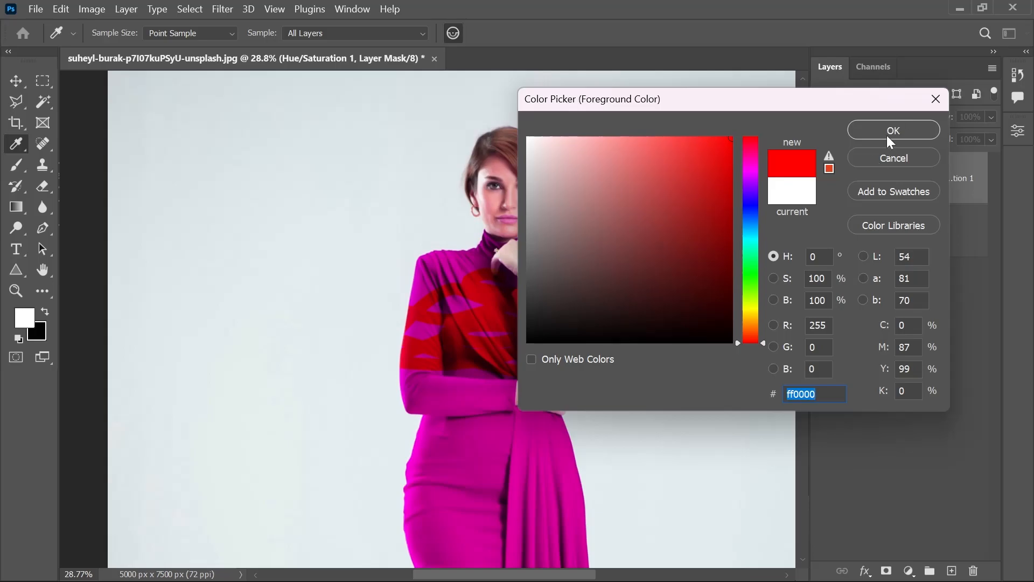
pyautogui.click(886, 134)
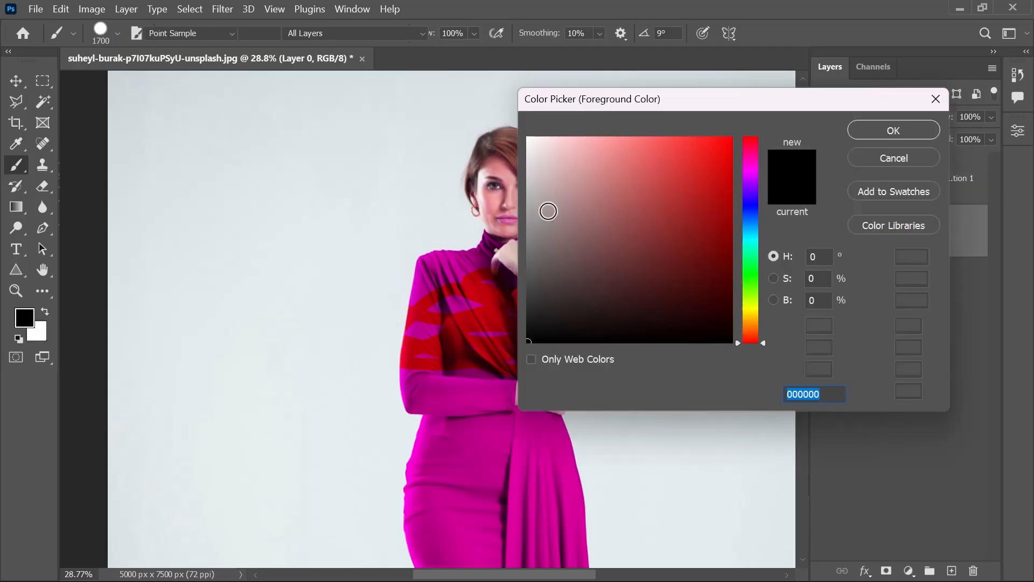
# With Layer 0 active, set the foreground color to red (ff3d3d) and the background color to bright blue.
pyautogui.click(684, 138)
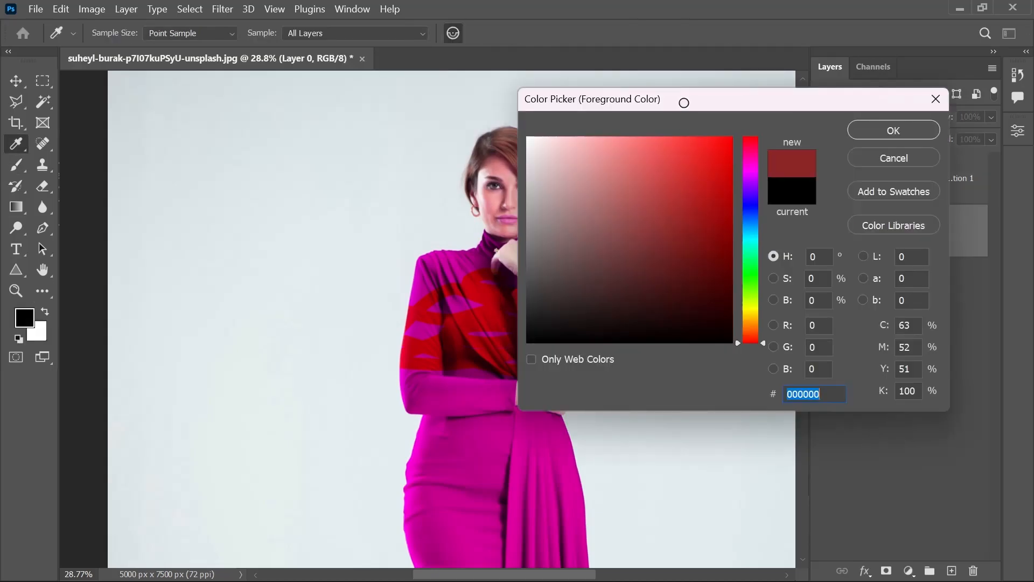
pyautogui.click(891, 129)
pyautogui.click(36, 330)
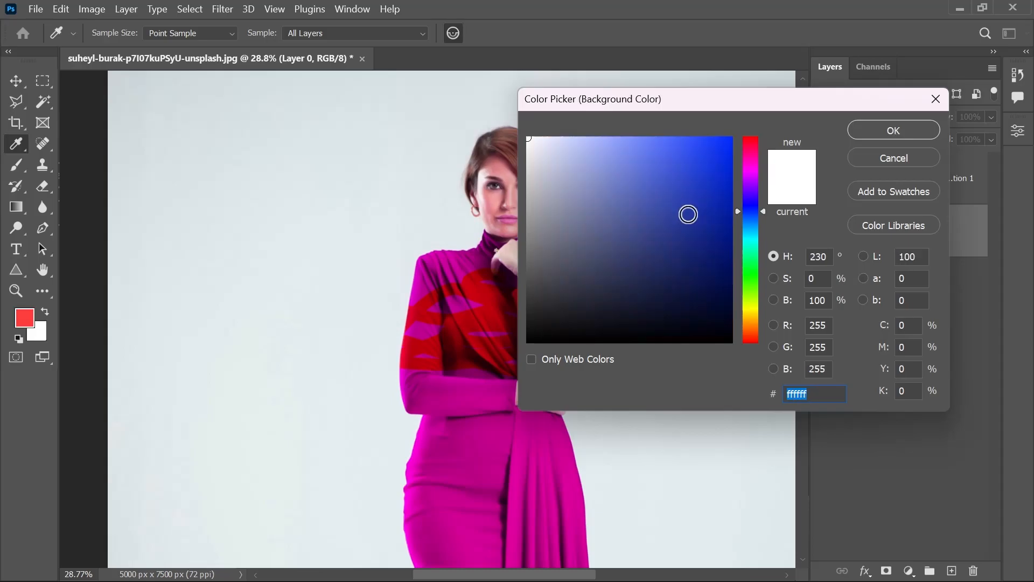
pyautogui.click(731, 137)
pyautogui.click(925, 141)
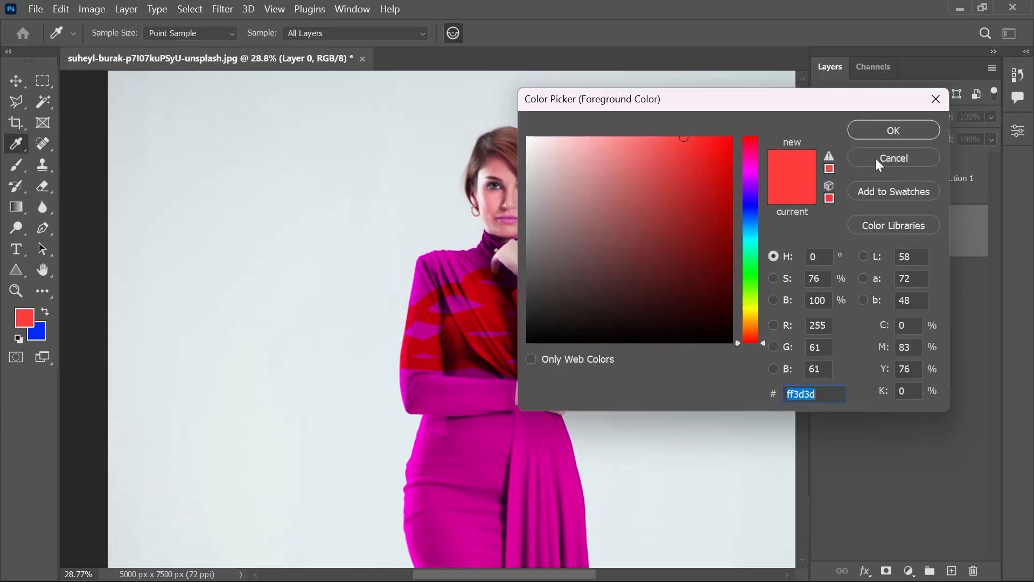
pyautogui.click(875, 157)
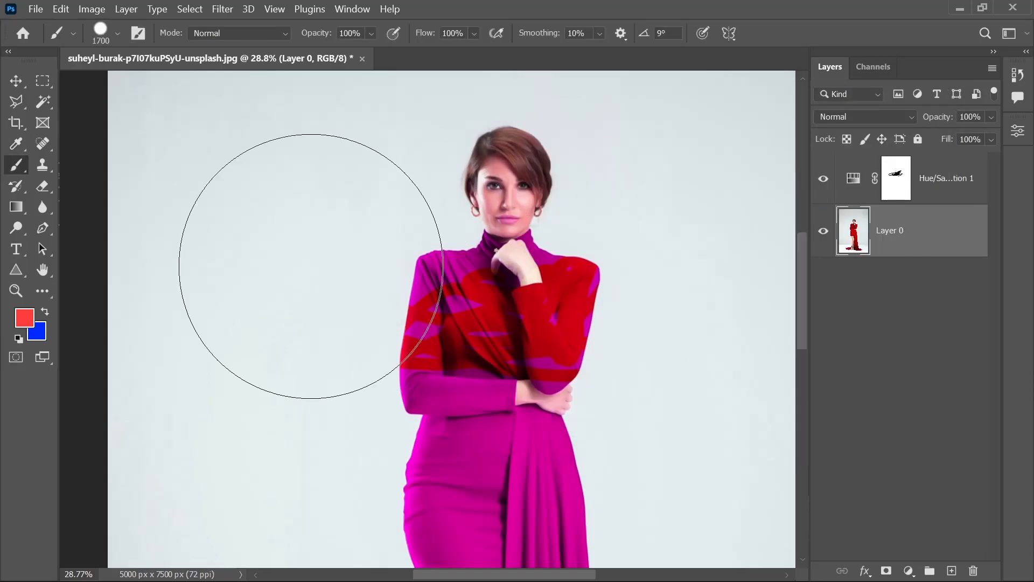
# Reset the colors to default white and black on the Hue/Saturation mask and paint white over the red patches of the dress.
pyautogui.press('d')
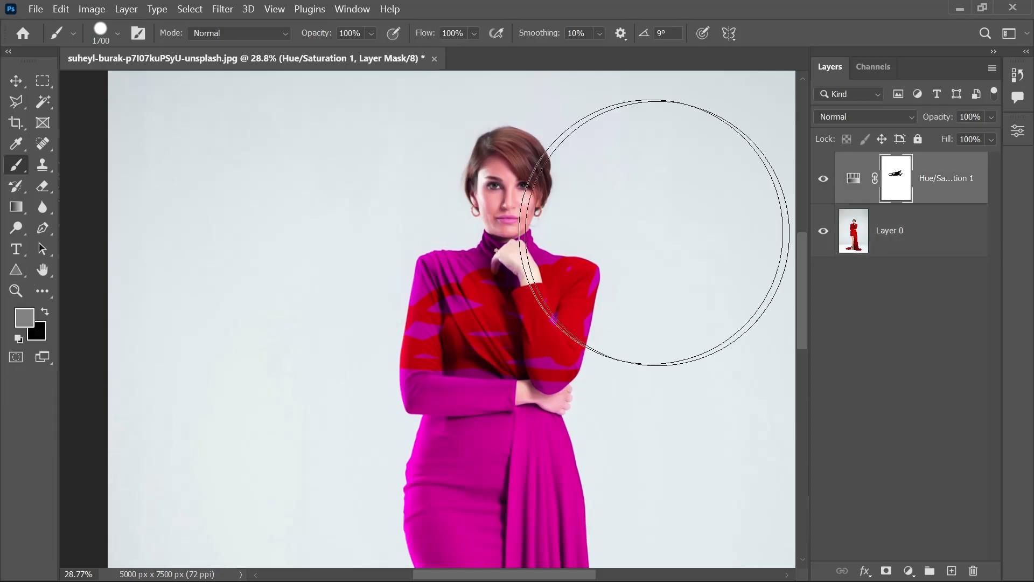
pyautogui.press('d')
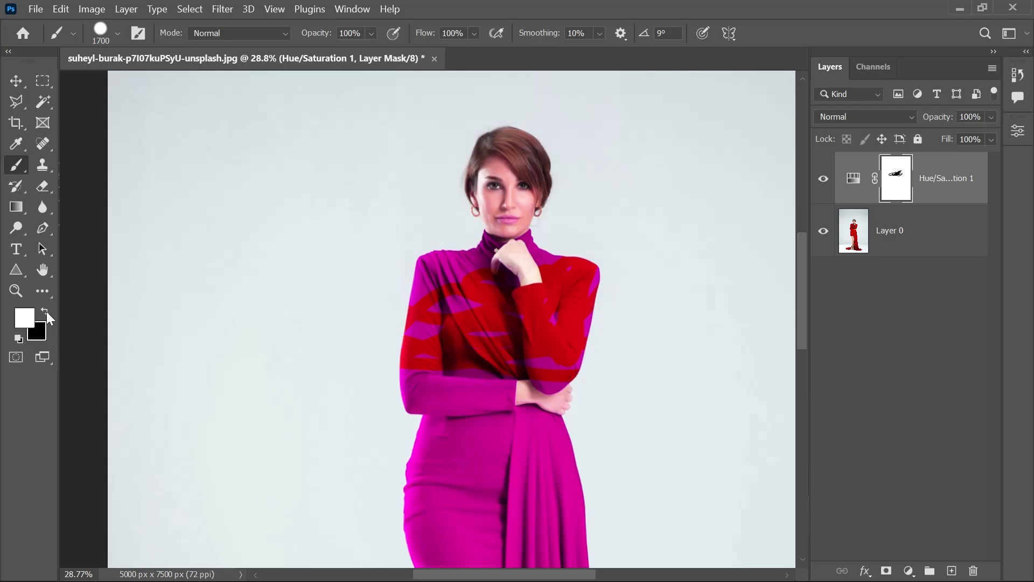
pyautogui.moveTo(611, 365)
pyautogui.mouseDown()
pyautogui.moveTo(460, 293)
pyautogui.moveTo(635, 304)
pyautogui.moveTo(433, 337)
pyautogui.moveTo(560, 365)
pyautogui.moveTo(549, 321)
pyautogui.mouseUp()
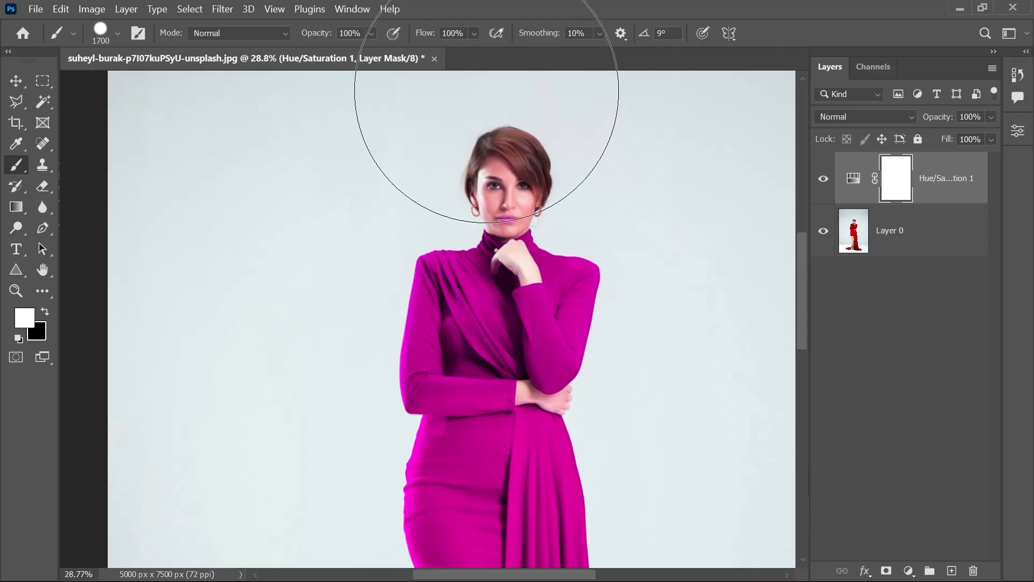
# Paint black over the hair and face on the Hue/Saturation mask with a 500 px brush.
pyautogui.press('p')
pyautogui.press('b')
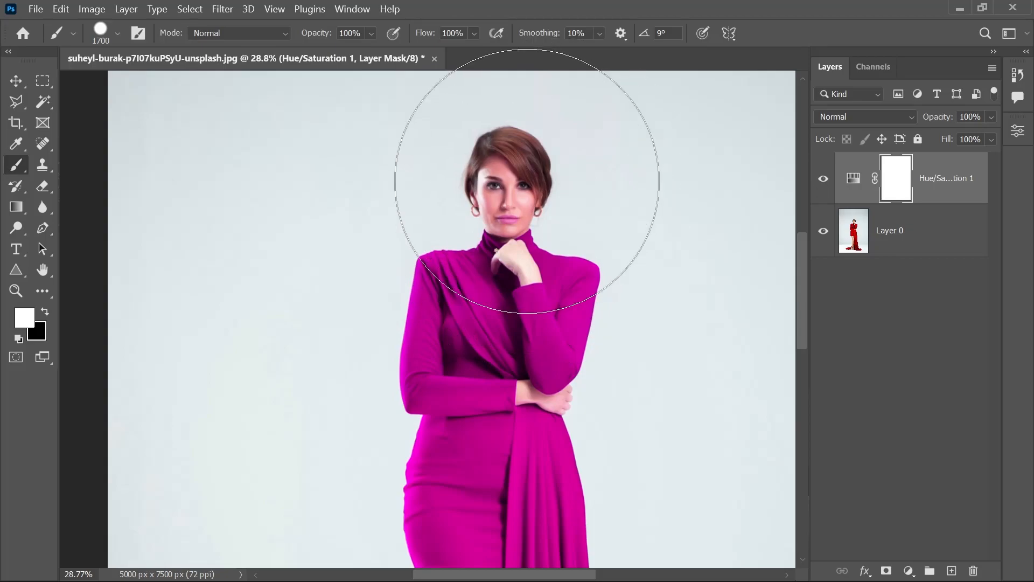
pyautogui.press('[')
pyautogui.press('[')
pyautogui.press('[')
pyautogui.press('[')
pyautogui.press('[')
pyautogui.press('[')
pyautogui.press('[')
pyautogui.press('[')
pyautogui.press('[')
pyautogui.press('[')
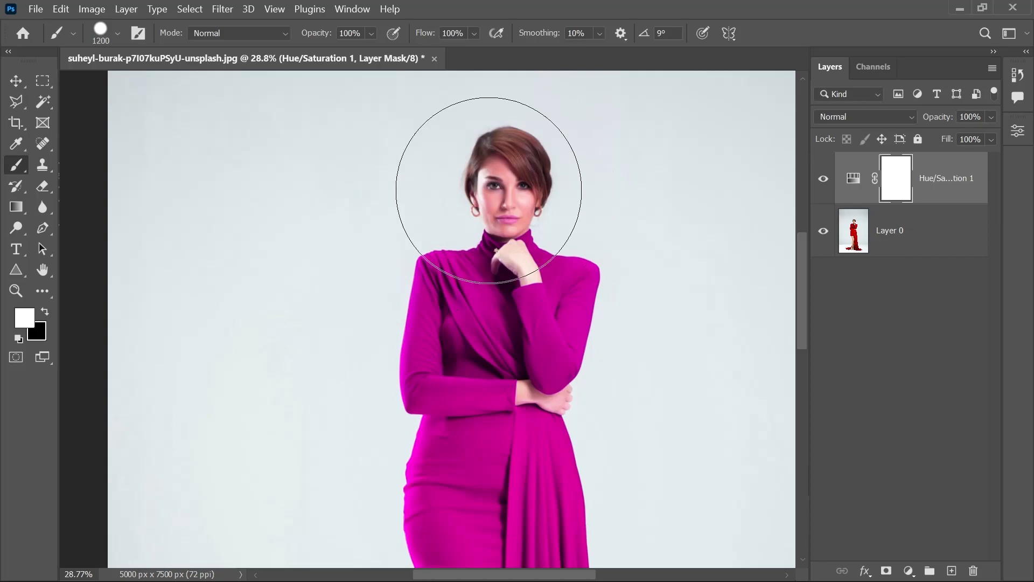
pyautogui.press('[')
pyautogui.press('[')
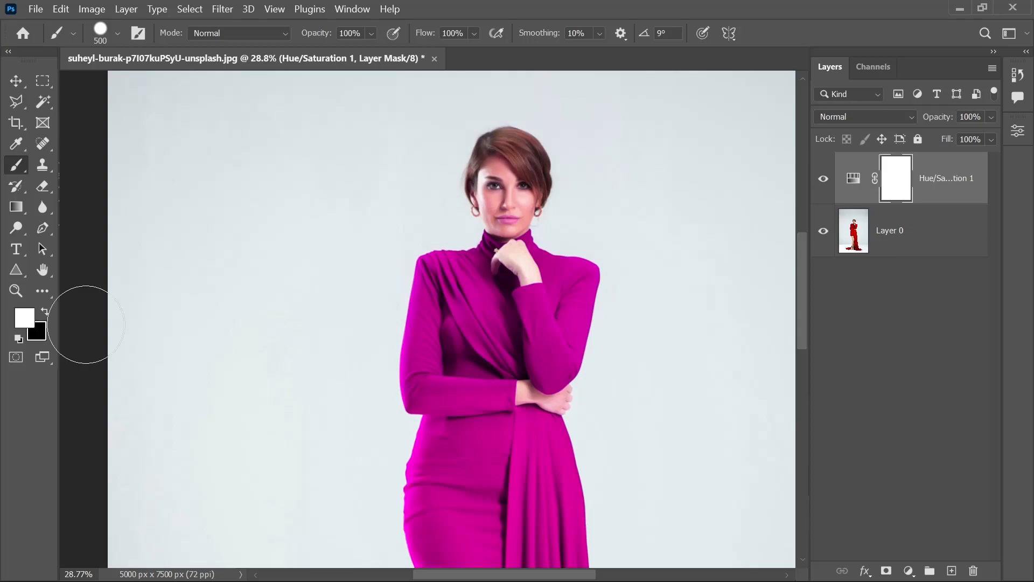
pyautogui.press('x')
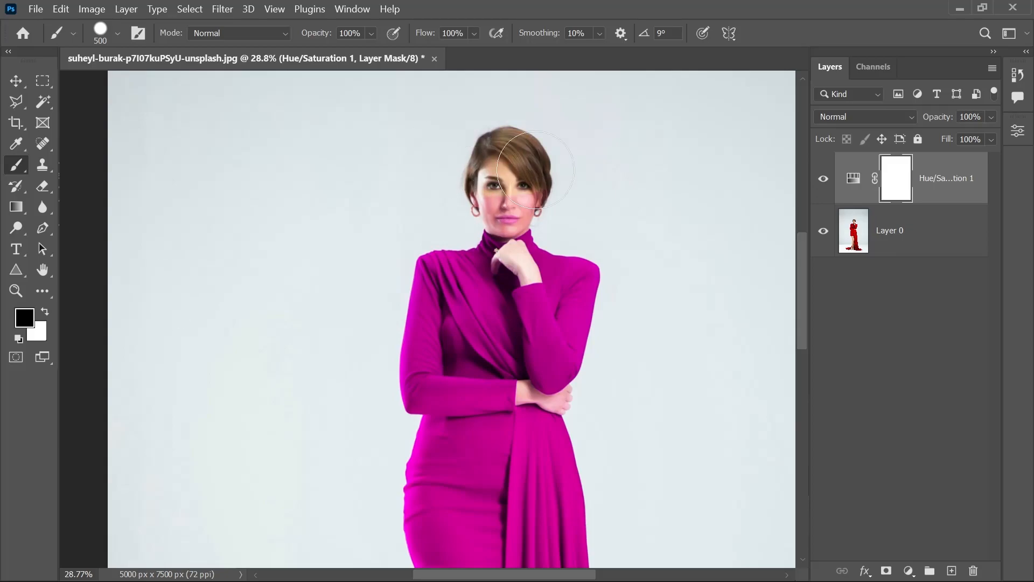
pyautogui.moveTo(467, 171)
pyautogui.mouseDown()
pyautogui.moveTo(535, 172)
pyautogui.moveTo(486, 175)
pyautogui.moveTo(506, 194)
pyautogui.mouseUp()
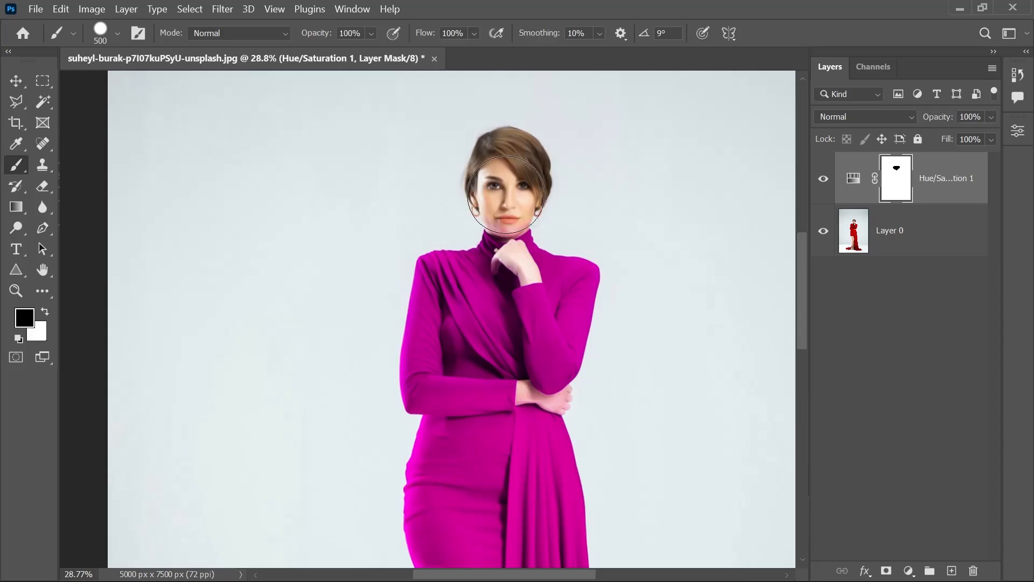
# Paint black along the chin and the edge of the collar on the mask with a 70 px brush.
pyautogui.scroll(4, 506, 194)
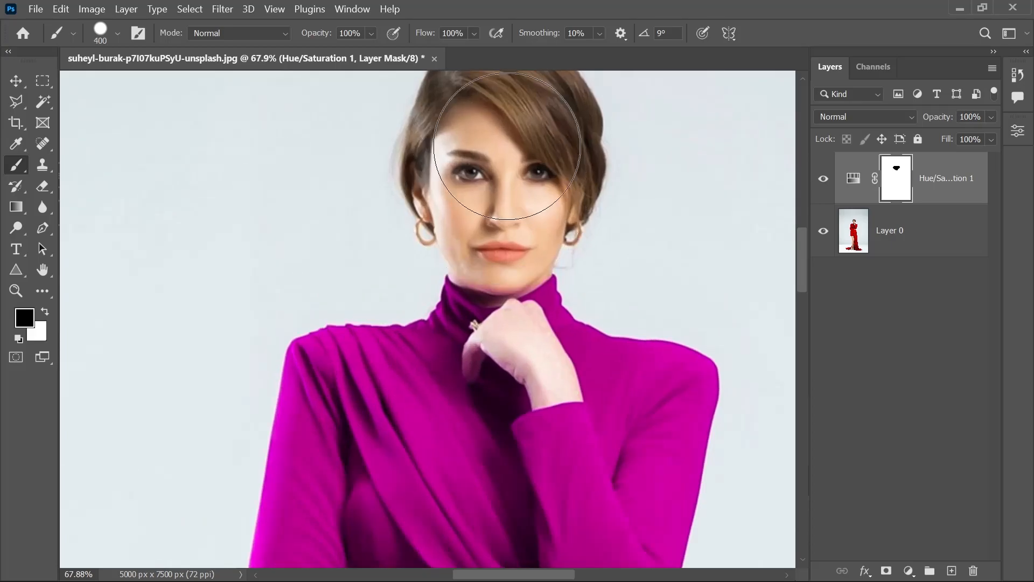
pyautogui.press('[')
pyautogui.press('[')
pyautogui.press('[')
pyautogui.press('[')
pyautogui.press('[')
pyautogui.press('[')
pyautogui.press('[')
pyautogui.press('[')
pyautogui.press('[')
pyautogui.press('[')
pyautogui.press('[')
pyautogui.press('[')
pyautogui.press('[')
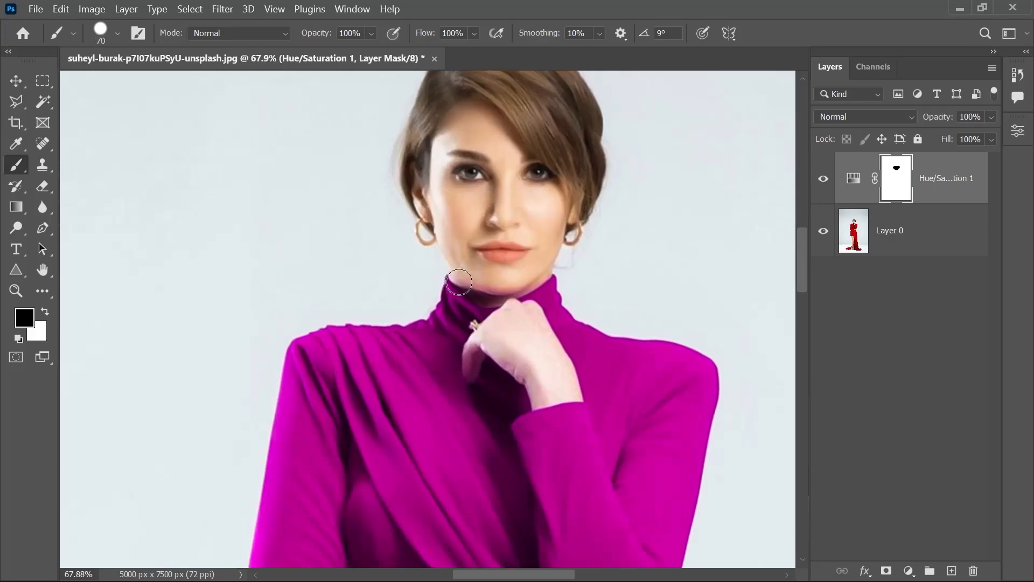
pyautogui.moveTo(459, 282)
pyautogui.mouseDown()
pyautogui.moveTo(528, 275)
pyautogui.moveTo(514, 286)
pyautogui.moveTo(546, 264)
pyautogui.moveTo(508, 285)
pyautogui.mouseUp()
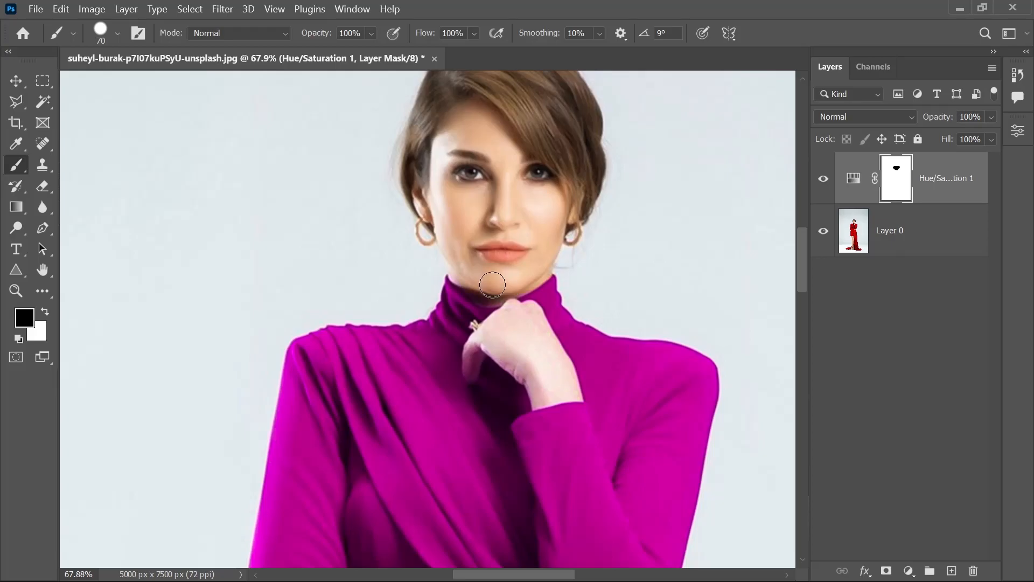
pyautogui.scroll(-2, 536, 208)
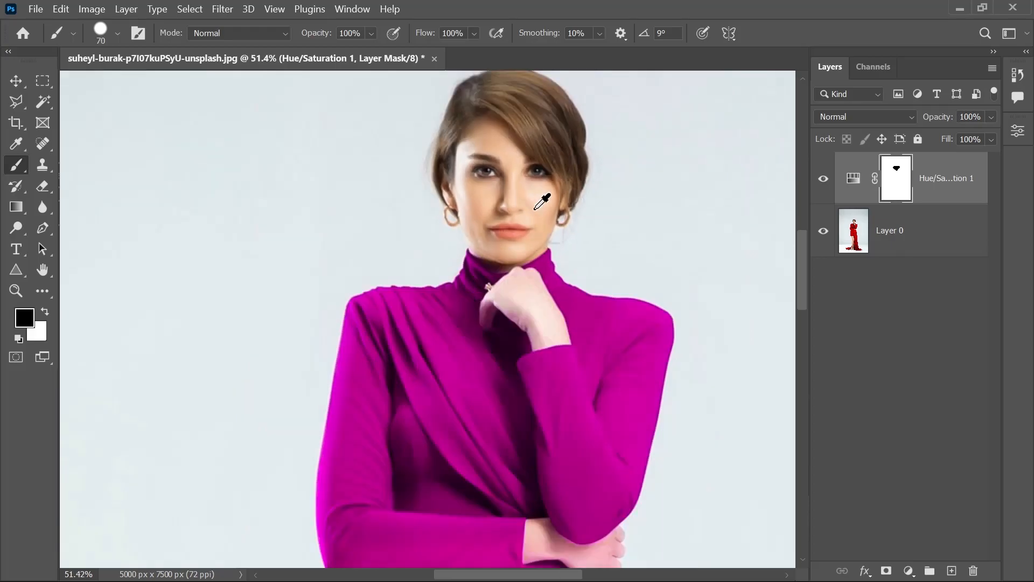
pyautogui.scroll(-4, 535, 209)
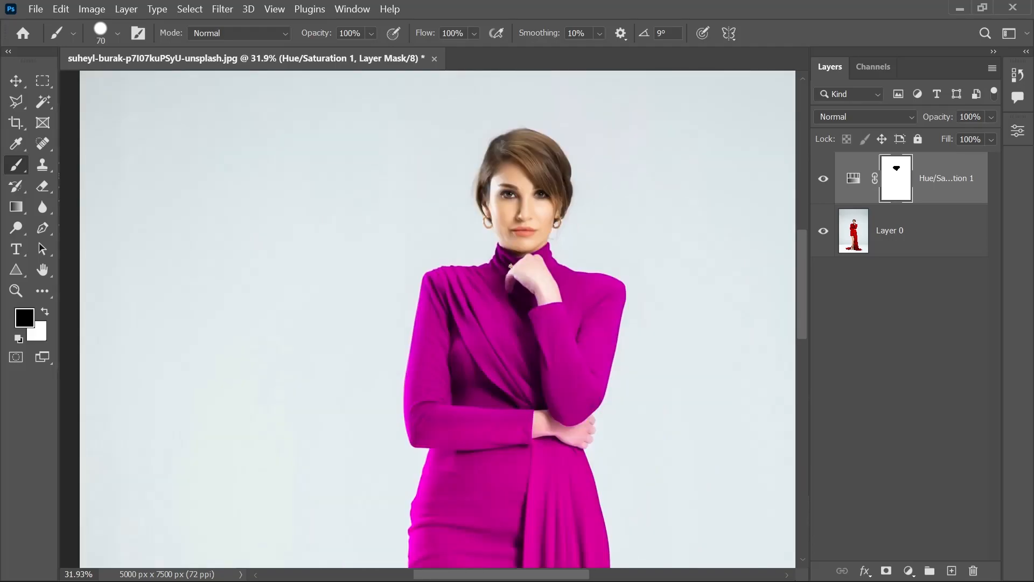
# Paint black over the raised hand and wrist on the mask, adjusting the brush size to fit their edges.
pyautogui.scroll(8, 559, 280)
pyautogui.moveTo(409, 194); pyautogui.dragTo(445, 183)
pyautogui.press('[')
pyautogui.press('[')
pyautogui.press('[')
pyautogui.press('[')
pyautogui.press('[')
pyautogui.press('[')
pyautogui.press('[')
pyautogui.moveTo(497, 214)
pyautogui.mouseDown()
pyautogui.moveTo(509, 225)
pyautogui.moveTo(531, 212)
pyautogui.moveTo(577, 293)
pyautogui.moveTo(579, 320)
pyautogui.mouseUp()
pyautogui.press('[')
pyautogui.press('[')
pyautogui.press(']')
pyautogui.press(']')
pyautogui.press(']')
pyautogui.press(']')
pyautogui.press(']')
pyautogui.press(']')
pyautogui.press(']')
pyautogui.press(']')
pyautogui.press(']')
pyautogui.press(']')
pyautogui.press(']')
pyautogui.press(']')
pyautogui.moveTo(473, 237)
pyautogui.mouseDown()
pyautogui.moveTo(487, 206)
pyautogui.moveTo(469, 250)
pyautogui.moveTo(432, 260)
pyautogui.moveTo(505, 229)
pyautogui.moveTo(532, 334)
pyautogui.mouseUp()
# Paint black over the lower hand and wrist on the mask, and switch to white for touching up the elbow edge.
pyautogui.press('[')
pyautogui.press('[')
pyautogui.press('[')
pyautogui.press('[')
pyautogui.press('[')
pyautogui.moveTo(644, 386)
pyautogui.mouseDown()
pyautogui.moveTo(512, 180)
pyautogui.moveTo(504, 75)
pyautogui.mouseUp()
pyautogui.moveTo(382, 279)
pyautogui.mouseDown()
pyautogui.moveTo(387, 243)
pyautogui.moveTo(404, 240)
pyautogui.moveTo(426, 275)
pyautogui.moveTo(461, 288)
pyautogui.moveTo(527, 282)
pyautogui.moveTo(536, 336)
pyautogui.moveTo(485, 320)
pyautogui.moveTo(566, 254)
pyautogui.moveTo(440, 305)
pyautogui.moveTo(487, 321)
pyautogui.moveTo(372, 296)
pyautogui.mouseUp()
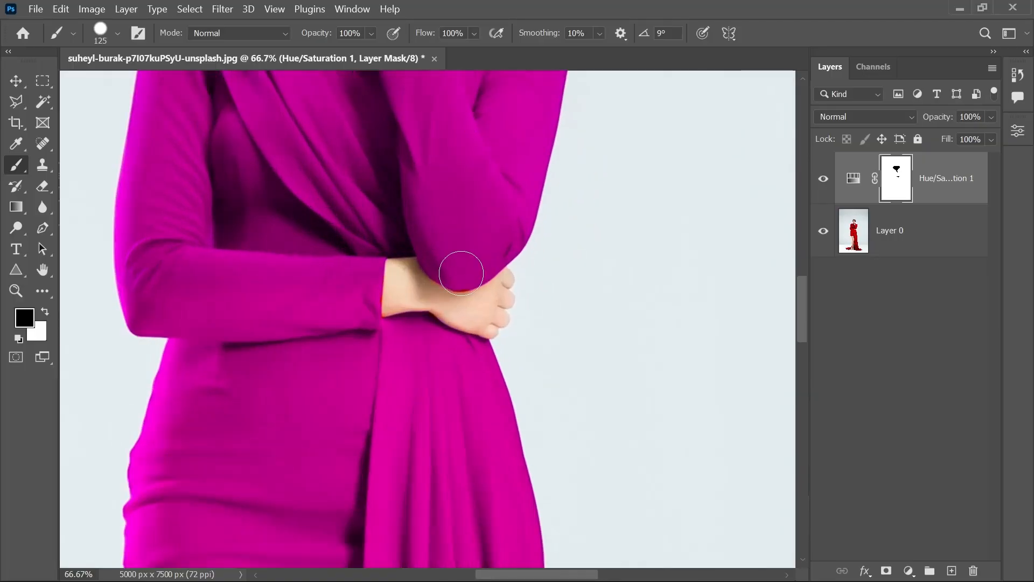
pyautogui.press('x')
# Paint black over the legs and feet on the mask with the 125 px brush, following the edges of the dress.
pyautogui.scroll(-5, 435, 462)
pyautogui.press('x')
pyautogui.moveTo(301, 210)
pyautogui.mouseDown()
pyautogui.moveTo(351, 368)
pyautogui.moveTo(353, 525)
pyautogui.mouseUp()
pyautogui.moveTo(366, 323); pyautogui.dragTo(377, 178)
pyautogui.moveTo(361, 92); pyautogui.dragTo(344, 222)
pyautogui.moveTo(431, 92); pyautogui.dragTo(376, 290)
pyautogui.moveTo(229, 162)
pyautogui.mouseDown()
pyautogui.moveTo(303, 223)
pyautogui.moveTo(361, 224)
pyautogui.moveTo(358, 170)
pyautogui.moveTo(271, 162)
pyautogui.moveTo(333, 159)
pyautogui.moveTo(260, 160)
pyautogui.mouseUp()
pyautogui.moveTo(376, 226)
pyautogui.mouseDown()
pyautogui.moveTo(374, 255)
pyautogui.moveTo(375, 218)
pyautogui.mouseUp()
pyautogui.moveTo(376, 218); pyautogui.dragTo(381, 236)
pyautogui.moveTo(367, 324); pyautogui.dragTo(349, 218)
pyautogui.moveTo(305, 370); pyautogui.dragTo(353, 161)
pyautogui.moveTo(350, 270)
pyautogui.mouseDown()
pyautogui.moveTo(342, 183)
pyautogui.moveTo(295, 155)
pyautogui.mouseUp()
pyautogui.moveTo(274, 334); pyautogui.dragTo(304, 259)
pyautogui.moveTo(330, 311); pyautogui.dragTo(334, 160)
pyautogui.moveTo(240, 148)
pyautogui.mouseDown()
pyautogui.moveTo(296, 289)
pyautogui.moveTo(306, 141)
pyautogui.mouseUp()
pyautogui.moveTo(286, 361); pyautogui.dragTo(274, 539)
pyautogui.moveTo(226, 355); pyautogui.dragTo(199, 421)
pyautogui.moveTo(290, 530); pyautogui.dragTo(275, 542)
pyautogui.hotkey('ctrl', '0')
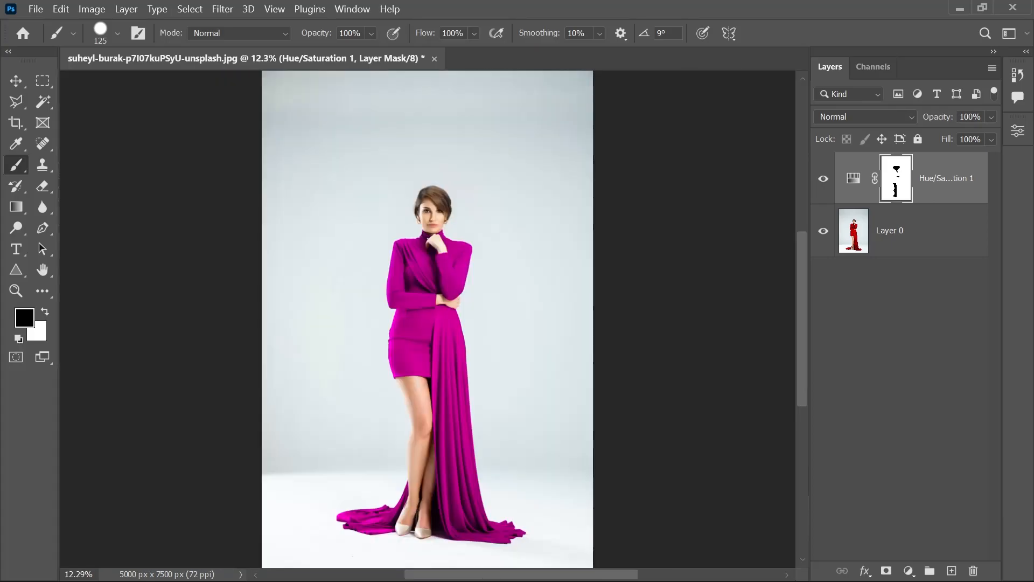
# Toggle the Hue/Saturation layer's visibility off and on to compare the masked recolor with the original photo.
pyautogui.press('v')
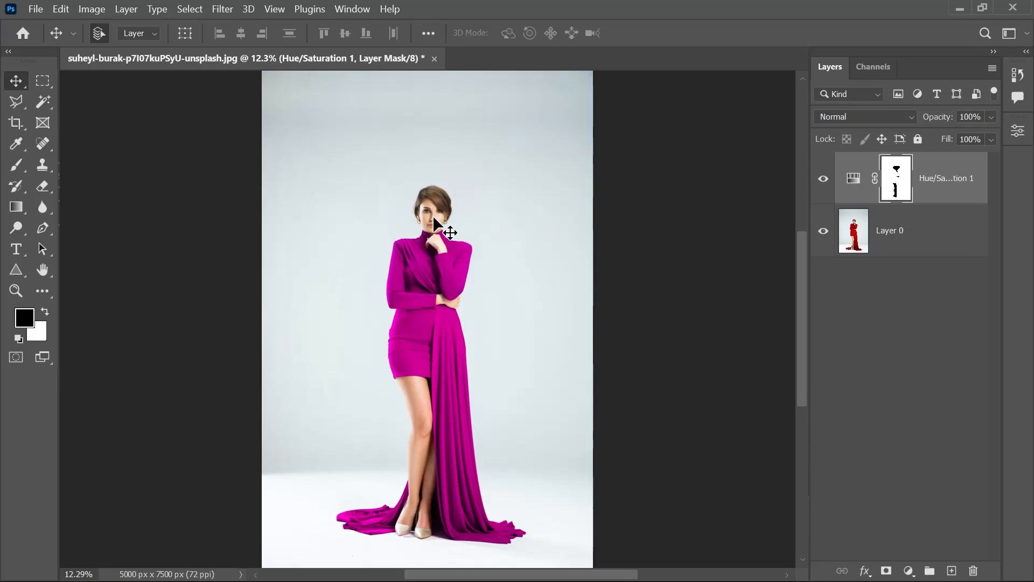
pyautogui.hotkey('ctrl', '+')
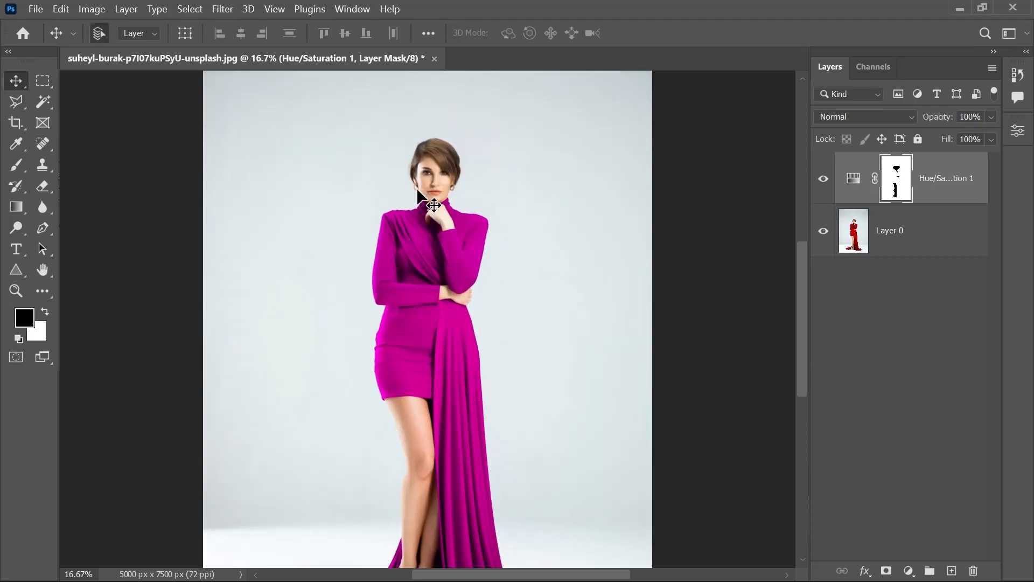
pyautogui.moveTo(555, 248); pyautogui.dragTo(602, 187)
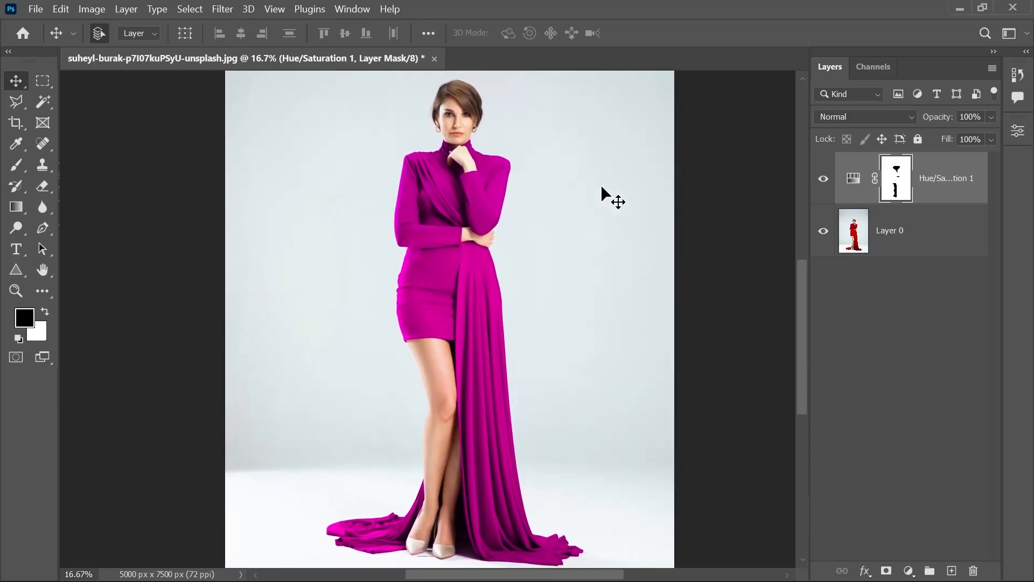
pyautogui.click(823, 179)
pyautogui.click(826, 181)
pyautogui.click(827, 180)
pyautogui.click(828, 180)
pyautogui.moveTo(470, 151); pyautogui.dragTo(494, 135)
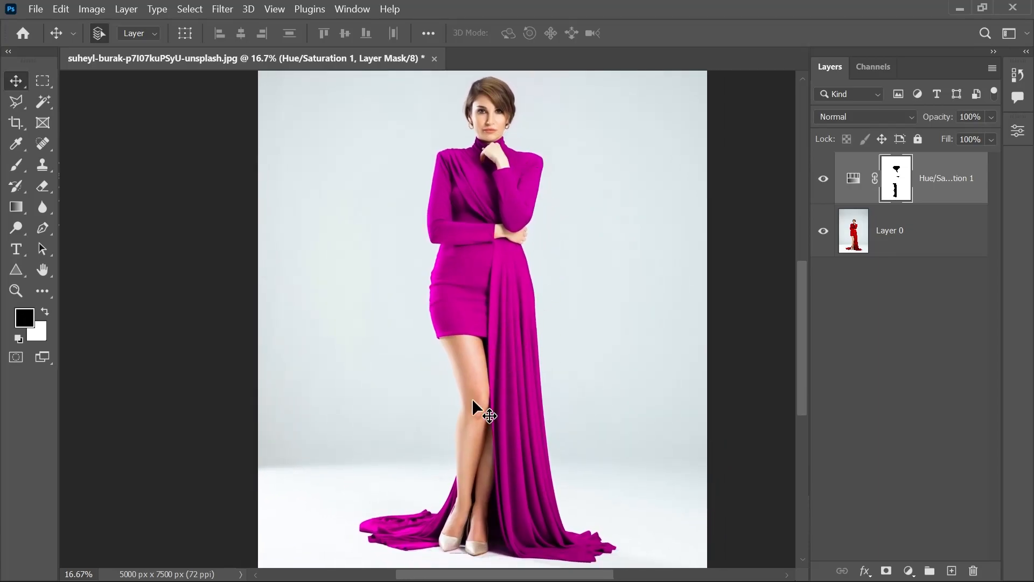
# Paint a black stroke across the elbow of the sleeve on the mask with the 125 px brush.
pyautogui.hotkey('ctrl', '+')
pyautogui.hotkey('ctrl', '+')
pyautogui.hotkey('ctrl', '+')
pyautogui.hotkey('ctrl', '+')
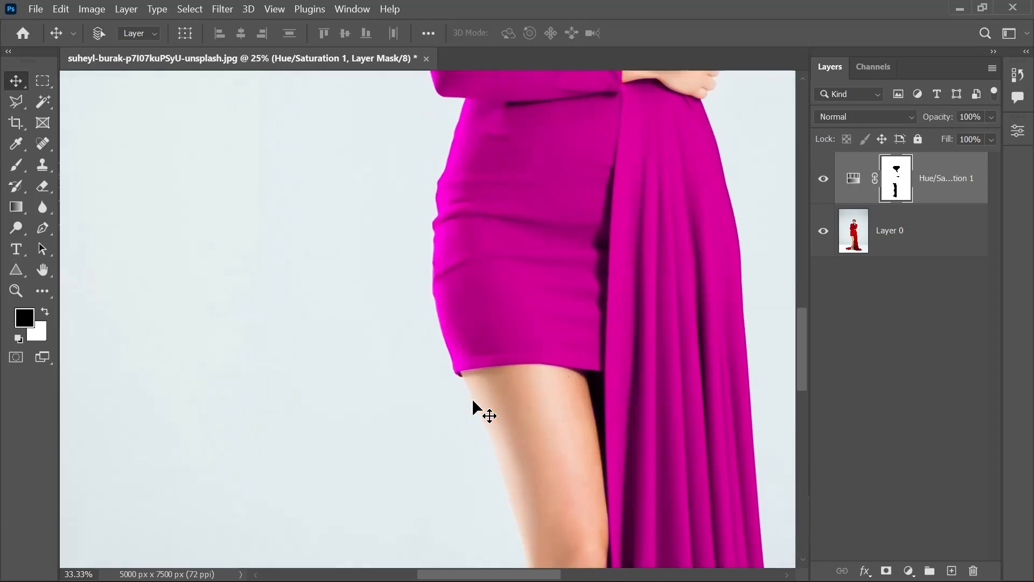
pyautogui.moveTo(472, 161); pyautogui.dragTo(154, 517)
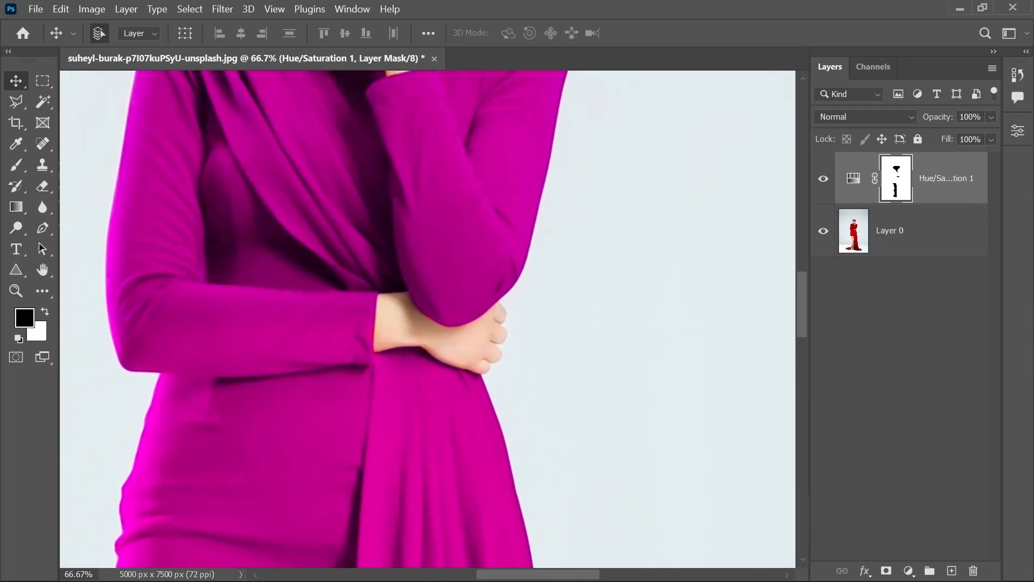
pyautogui.press('b')
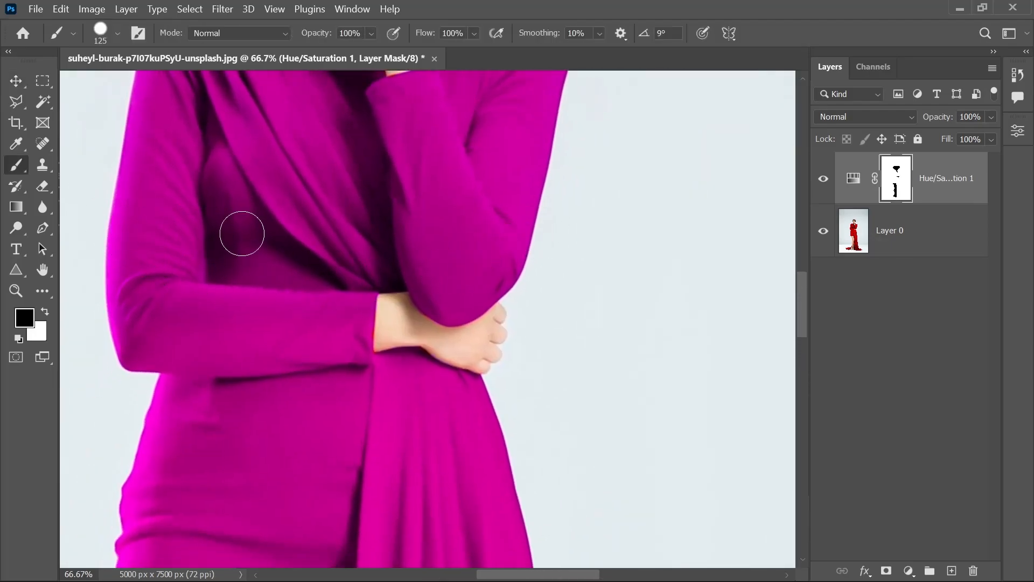
pyautogui.moveTo(430, 309)
pyautogui.mouseDown()
pyautogui.moveTo(431, 318)
pyautogui.moveTo(517, 278)
pyautogui.mouseUp()
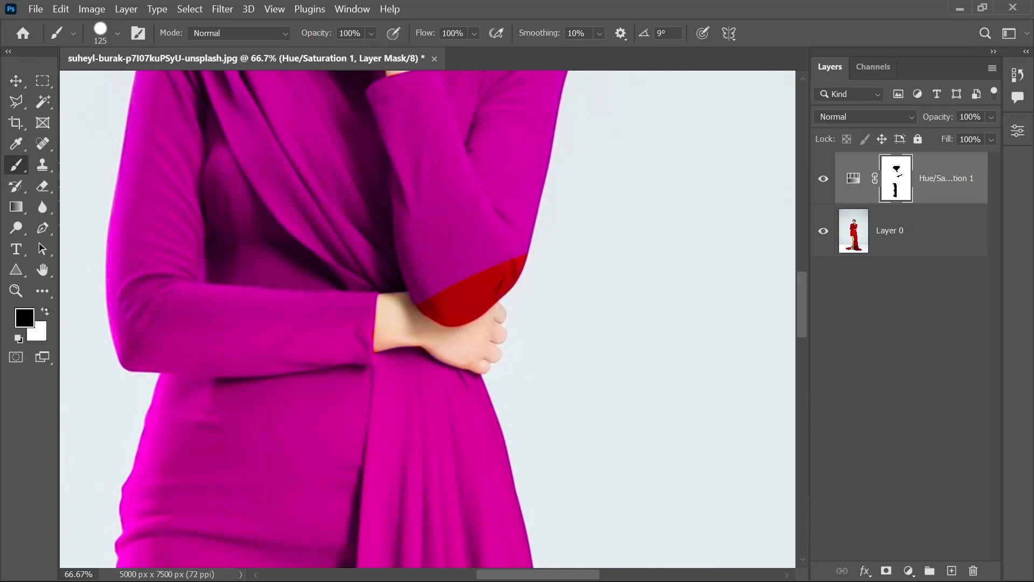
# Switch the foreground color to white and paint over the red elbow patch on the mask to bring back the magenta.
pyautogui.click(45, 312)
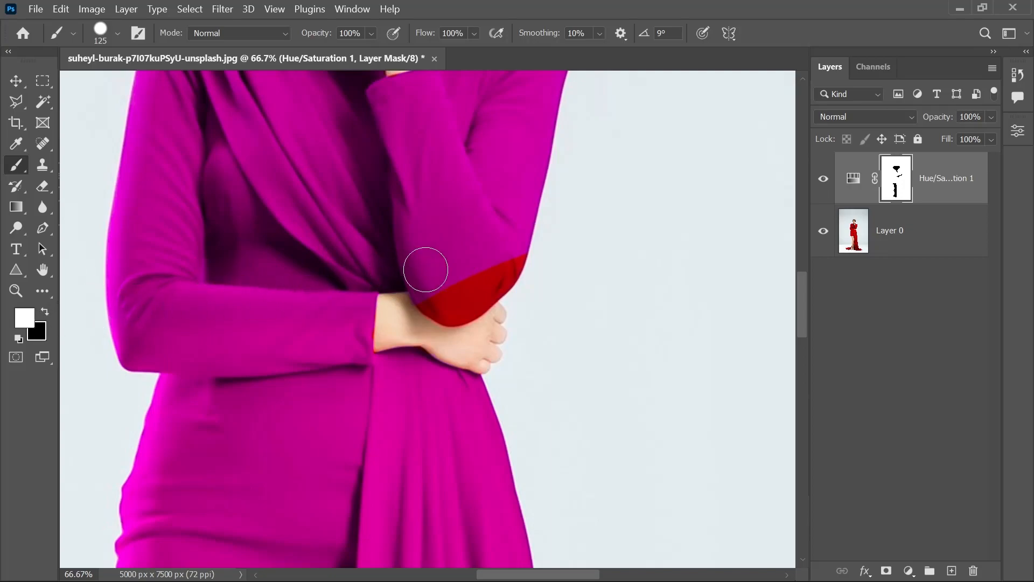
pyautogui.moveTo(455, 288)
pyautogui.mouseDown()
pyautogui.moveTo(530, 252)
pyautogui.moveTo(435, 287)
pyautogui.moveTo(457, 307)
pyautogui.moveTo(502, 281)
pyautogui.moveTo(435, 293)
pyautogui.moveTo(456, 300)
pyautogui.moveTo(494, 278)
pyautogui.moveTo(466, 290)
pyautogui.mouseUp()
pyautogui.hotkey('ctrl', 'z')
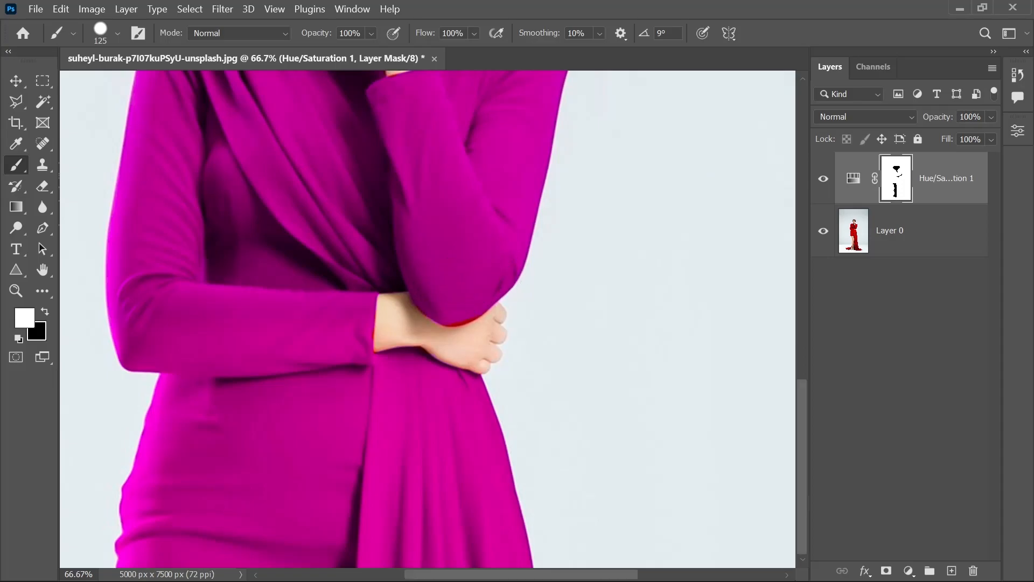
pyautogui.hotkey('ctrl', '0')
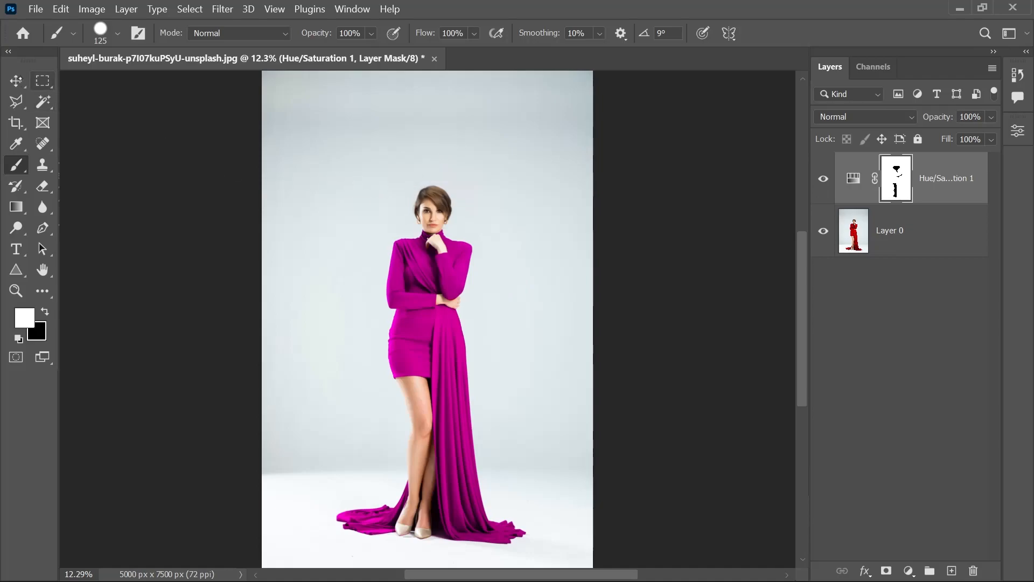
pyautogui.click(16, 80)
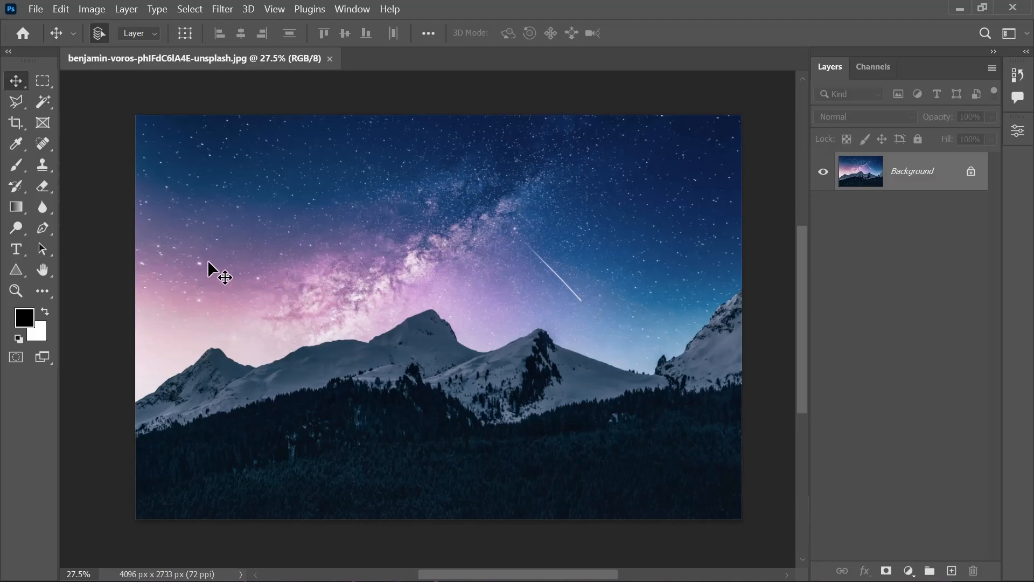
# Set the Type tool to Montserrat ExtraBold at 650 pt, keeping white as the text color.
pyautogui.click(17, 249)
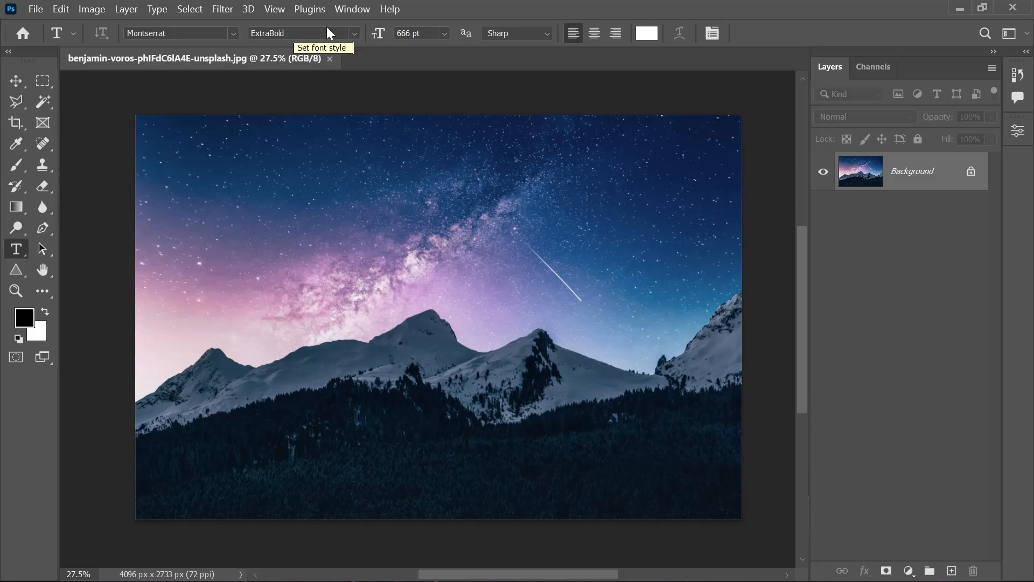
pyautogui.click(355, 35)
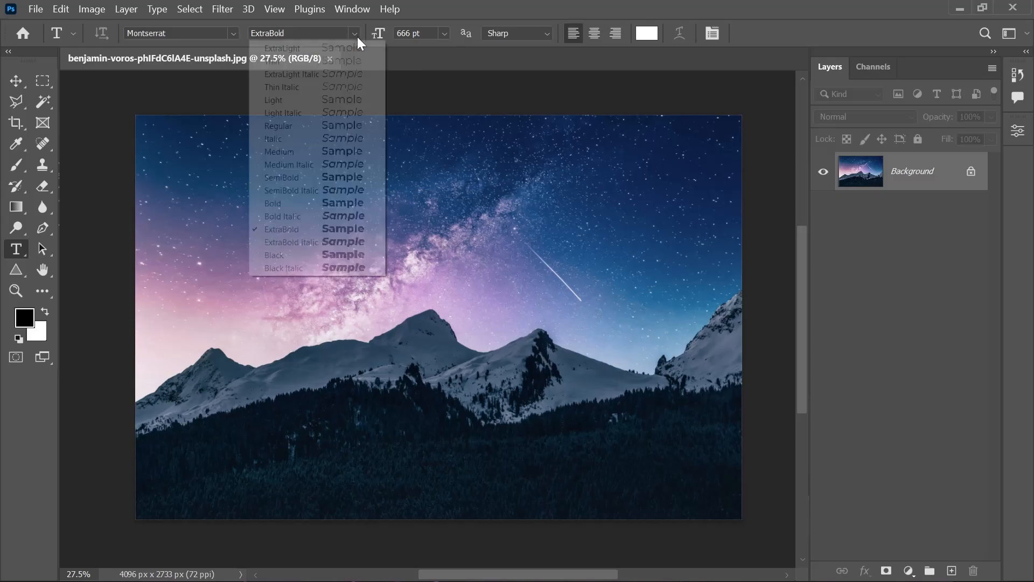
pyautogui.click(332, 233)
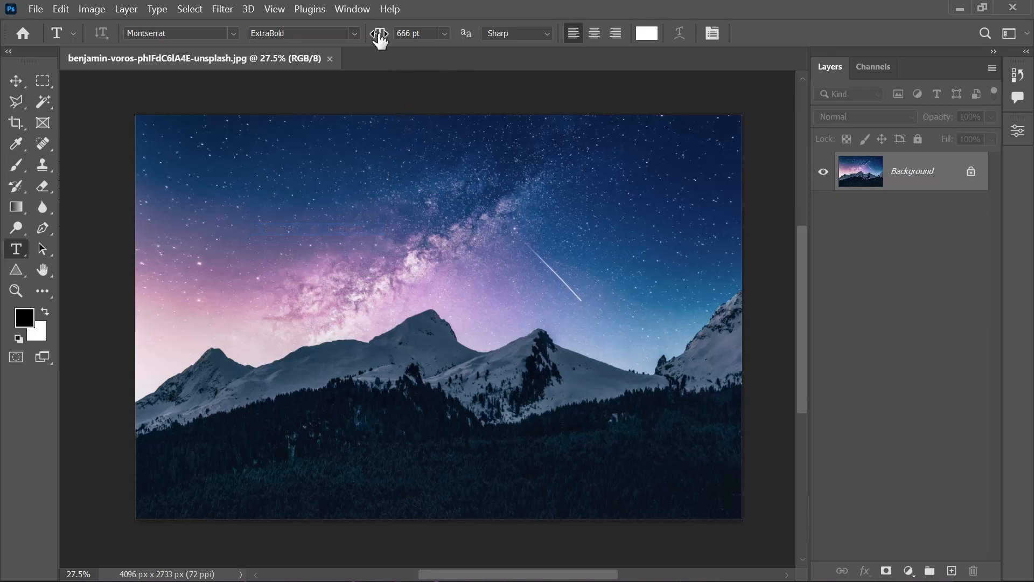
pyautogui.moveTo(381, 39); pyautogui.dragTo(375, 38)
pyautogui.moveTo(422, 33); pyautogui.dragTo(371, 30)
pyautogui.moveTo(380, 32); pyautogui.dragTo(292, 64)
pyautogui.write('6')
pyautogui.click(651, 33)
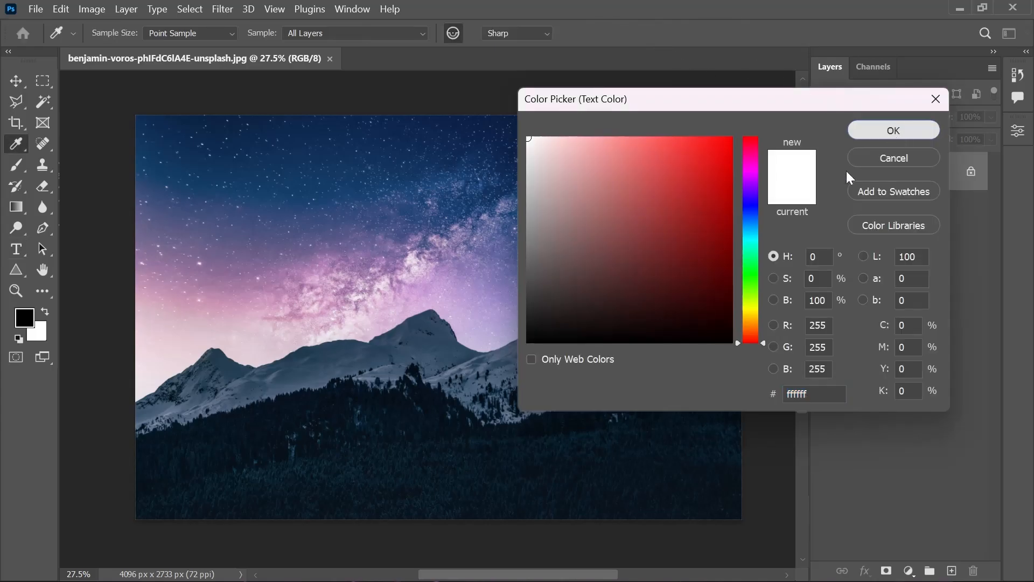
pyautogui.click(877, 157)
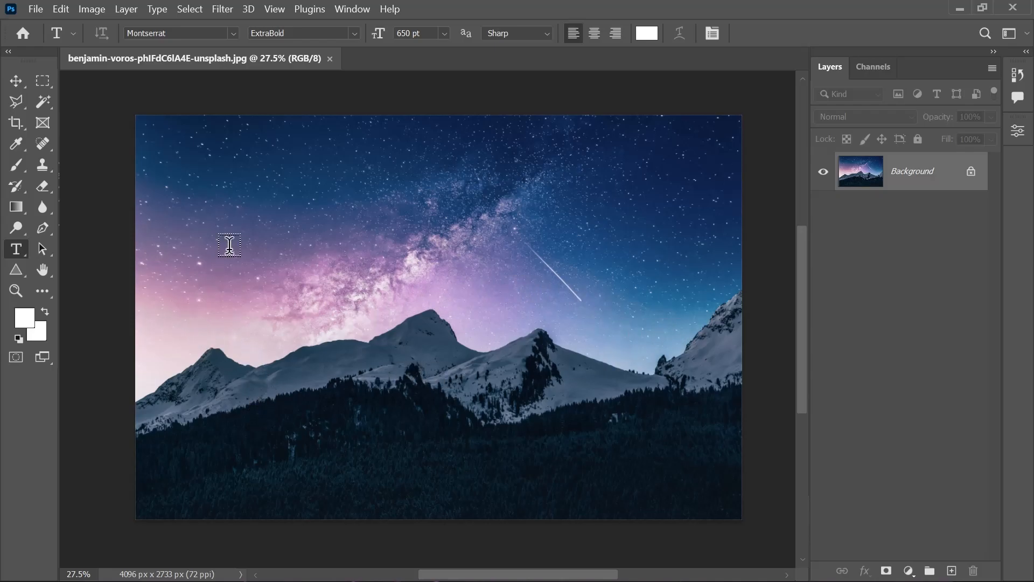
# Add the text "Mountains" in the sky and move it down so it spans the photo just above the peaks.
pyautogui.click(239, 208)
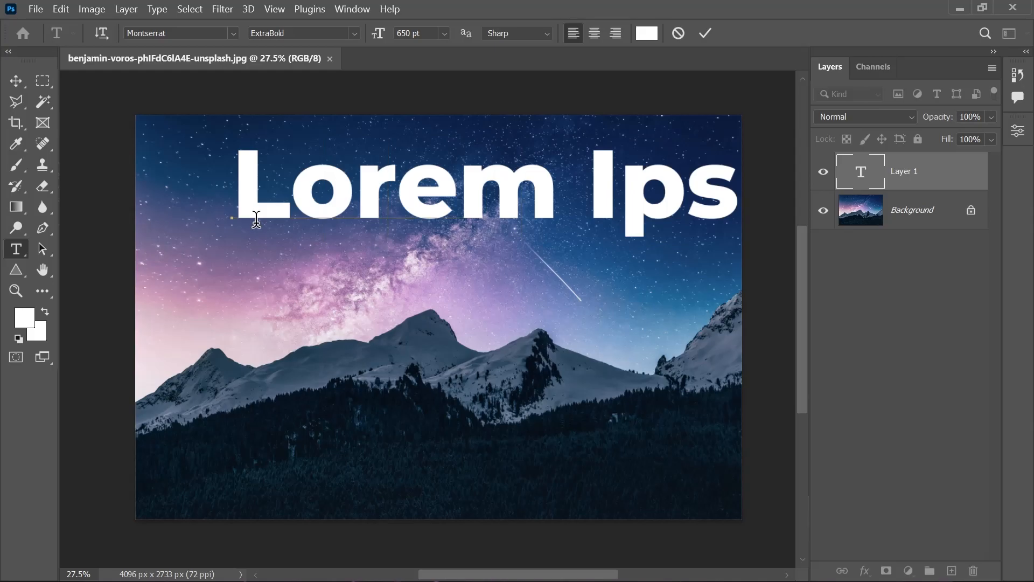
pyautogui.write('Mountsi')
pyautogui.press('BackSpace')
pyautogui.press('Left')
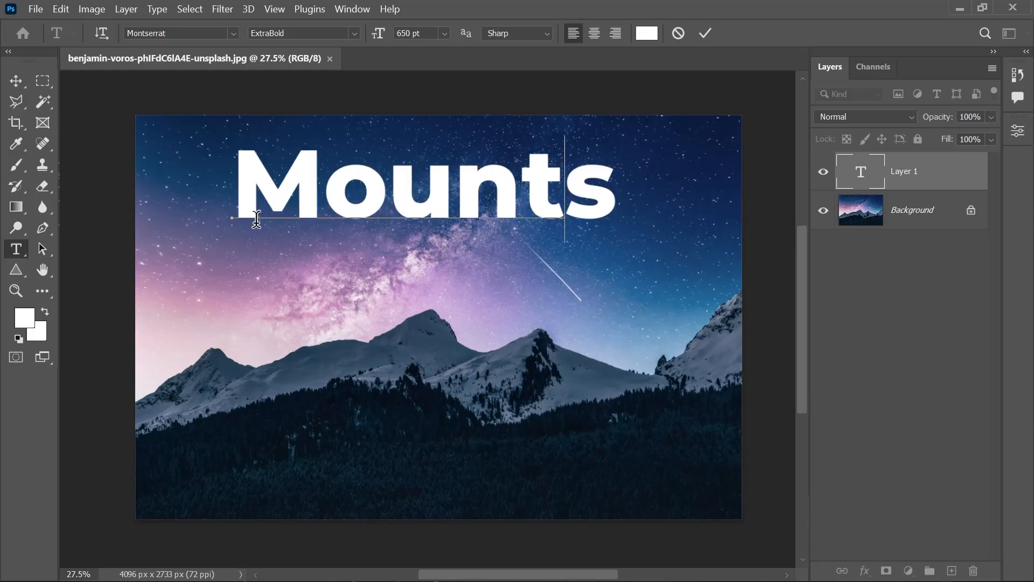
pyautogui.write('ain')
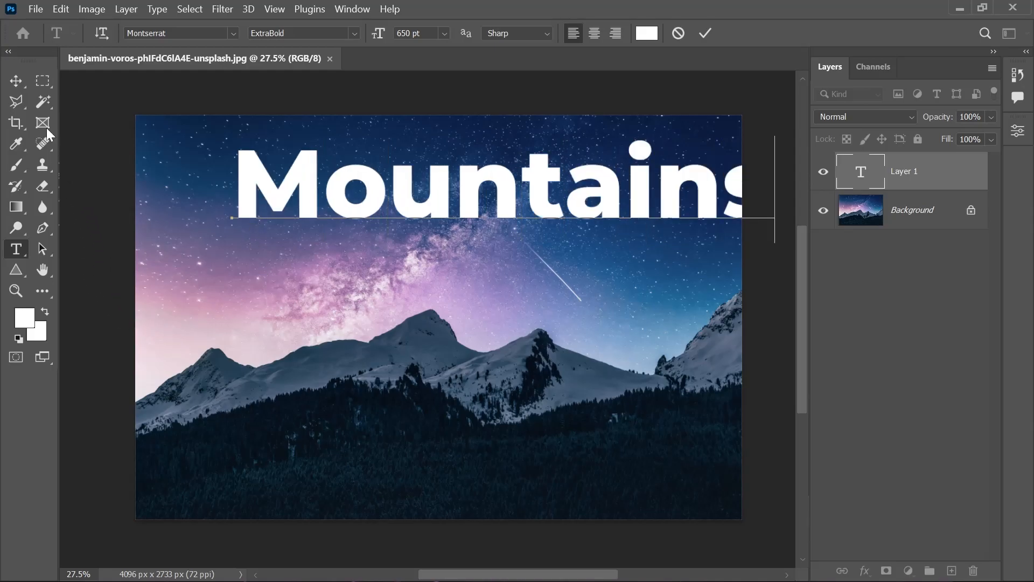
pyautogui.click(16, 82)
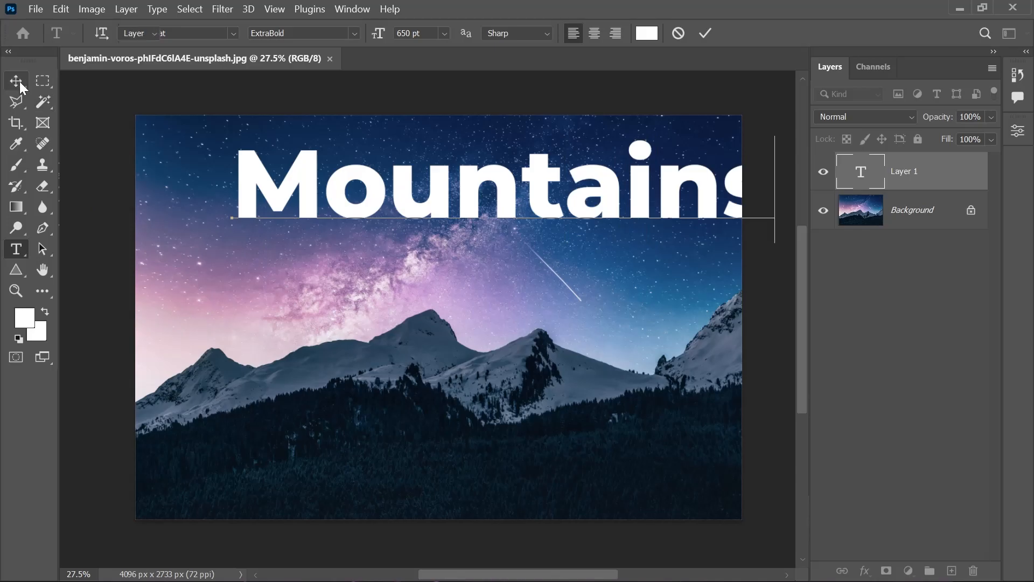
pyautogui.moveTo(412, 209); pyautogui.dragTo(347, 310)
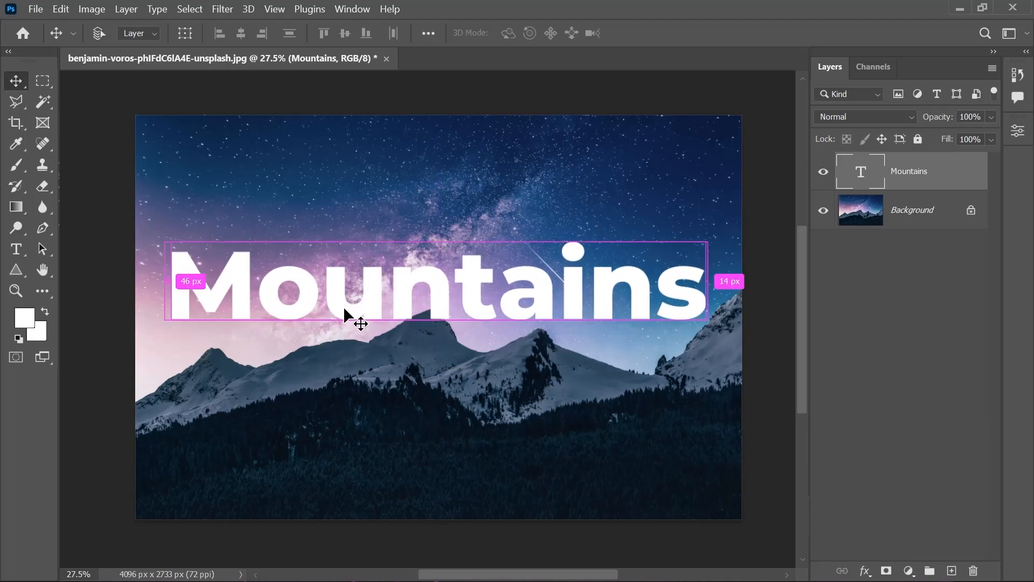
# Rotate the "Mountains" text about 8.6° counterclockwise with Free Transform to follow the rising slope.
pyautogui.hotkey('ctrl', 't')
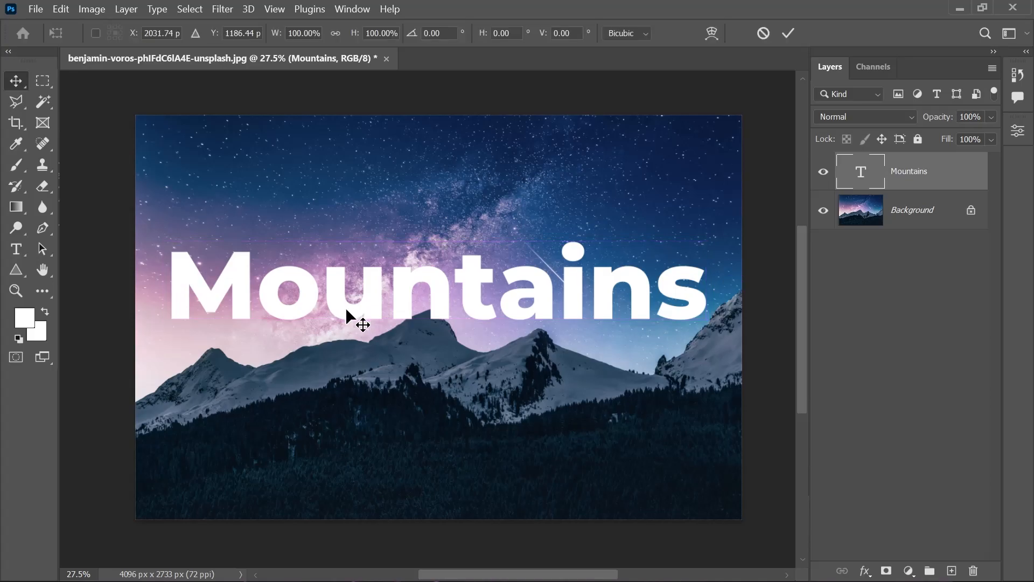
pyautogui.moveTo(709, 374); pyautogui.dragTo(707, 373)
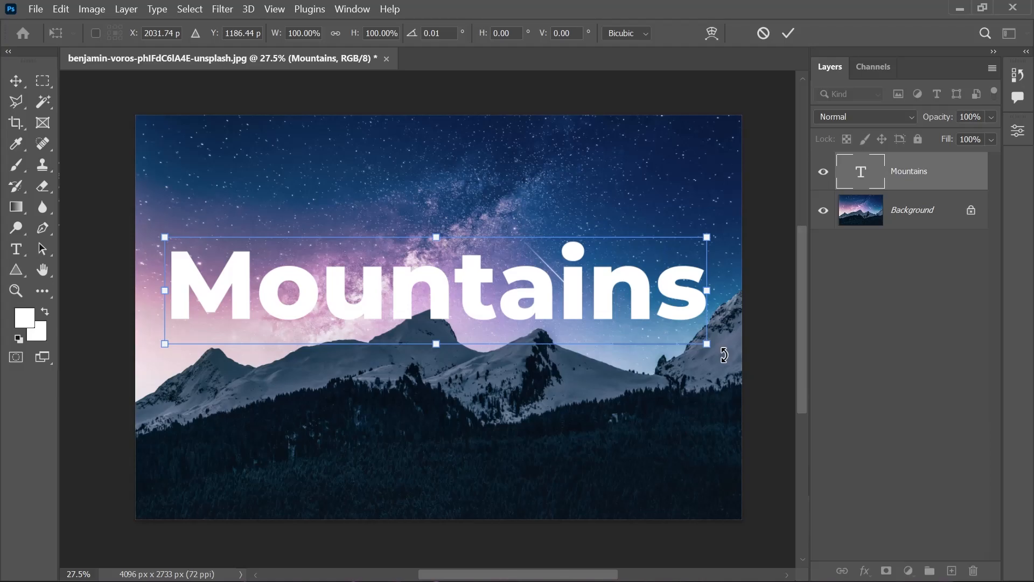
pyautogui.moveTo(722, 355); pyautogui.dragTo(735, 311)
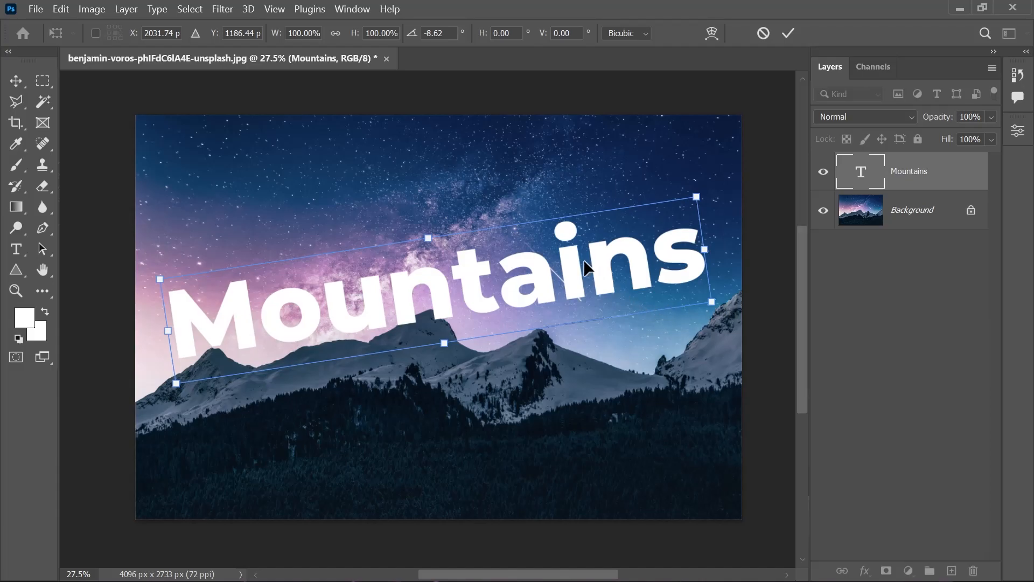
# Shift the tilted text down and left onto the mountain ridge, fine-tune its tilt and apply the transform.
pyautogui.moveTo(477, 273); pyautogui.dragTo(458, 301)
pyautogui.press('Down')
pyautogui.press('Down')
pyautogui.press('Down')
pyautogui.press('Down')
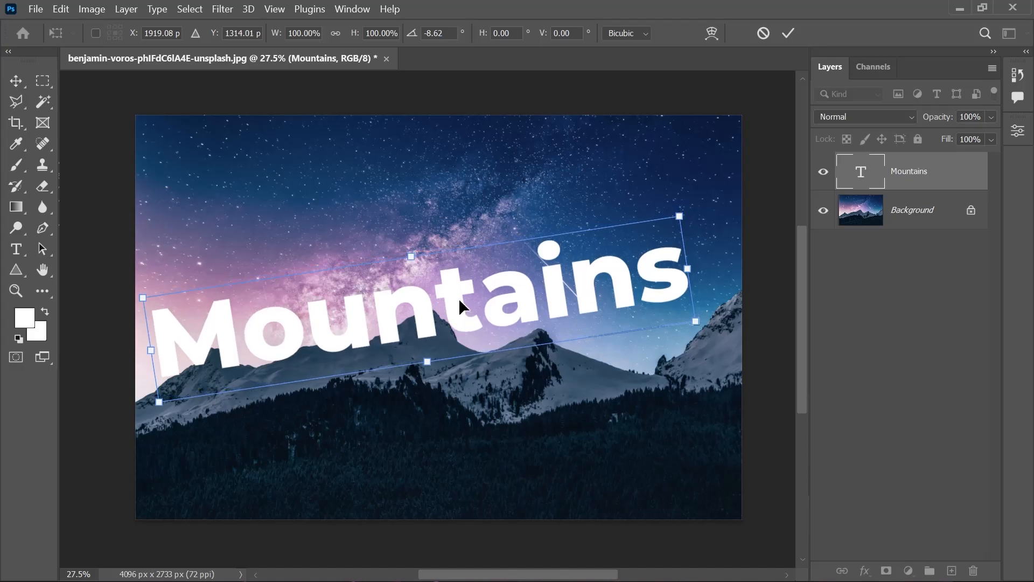
pyautogui.moveTo(716, 326); pyautogui.dragTo(717, 320)
pyautogui.moveTo(529, 293); pyautogui.dragTo(530, 289)
pyautogui.click(789, 34)
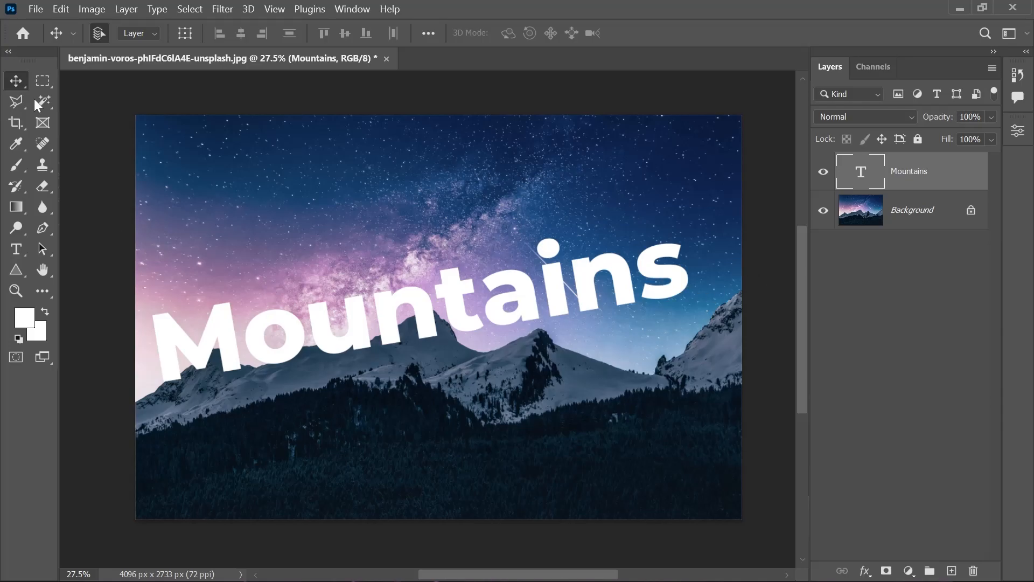
# Select the letters "tains" by outlining them with the Polygonal Lasso tool.
pyautogui.click(21, 102)
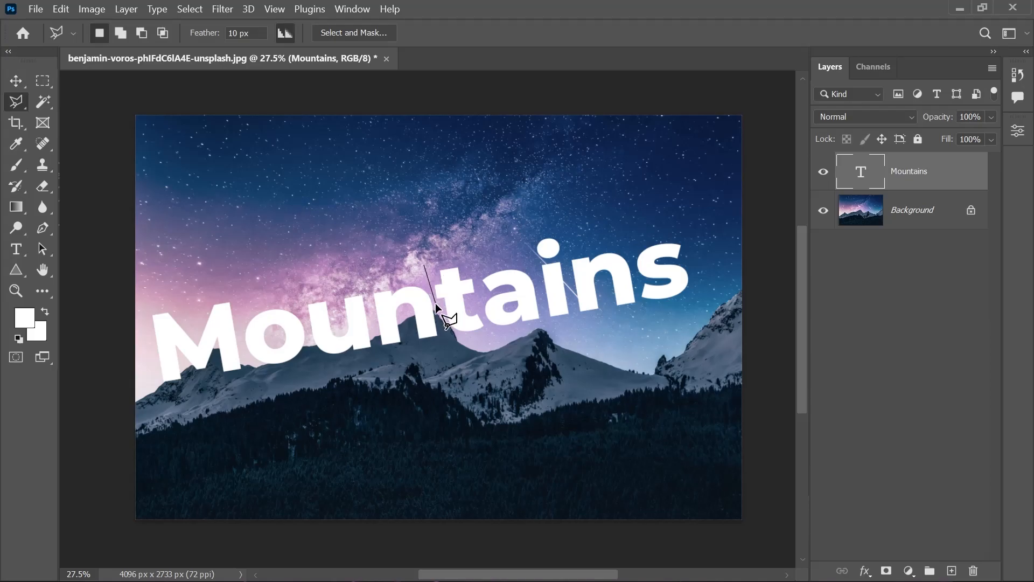
pyautogui.click(452, 348)
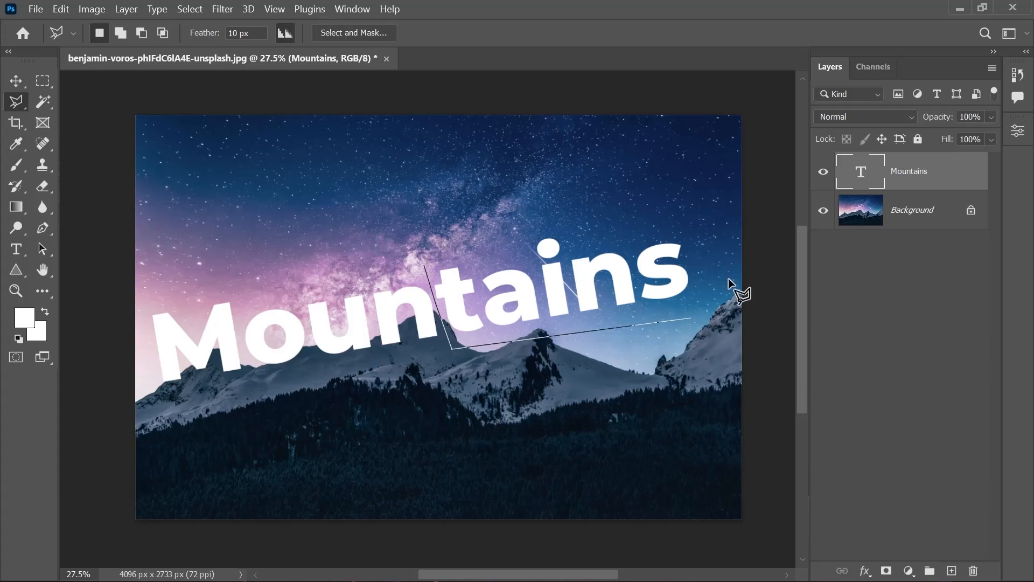
pyautogui.click(712, 235)
pyautogui.click(683, 215)
pyautogui.click(573, 206)
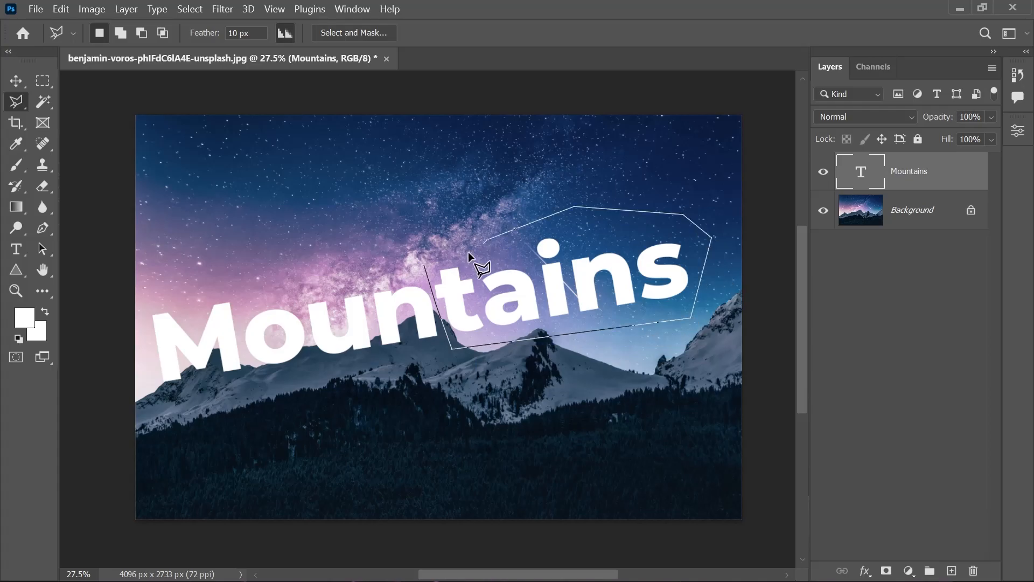
pyautogui.click(426, 266)
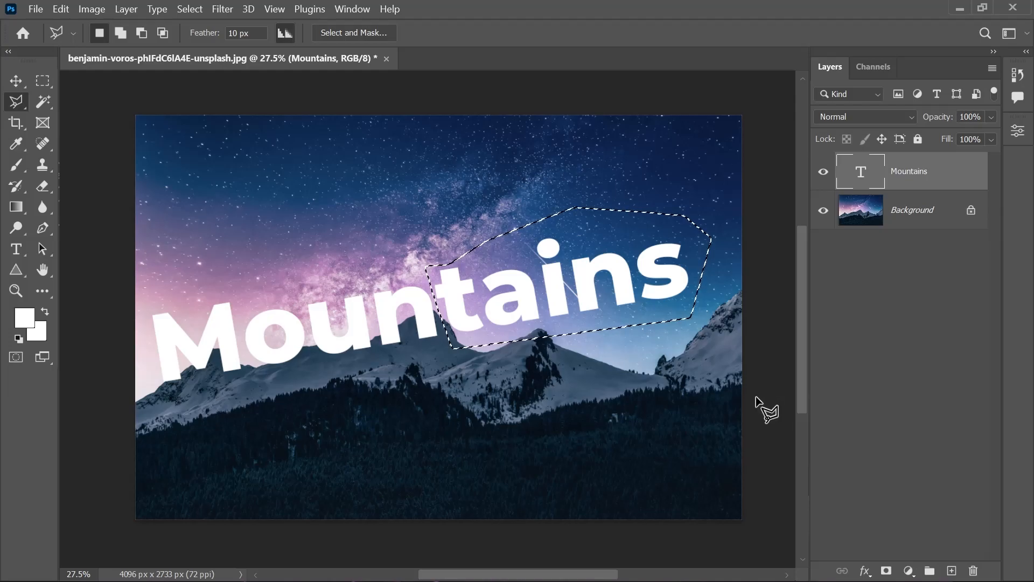
# Copy the selected "tains" letters, paste them as a separate layer and move the copy above the original word.
pyautogui.click(16, 80)
pyautogui.press('ctrl')
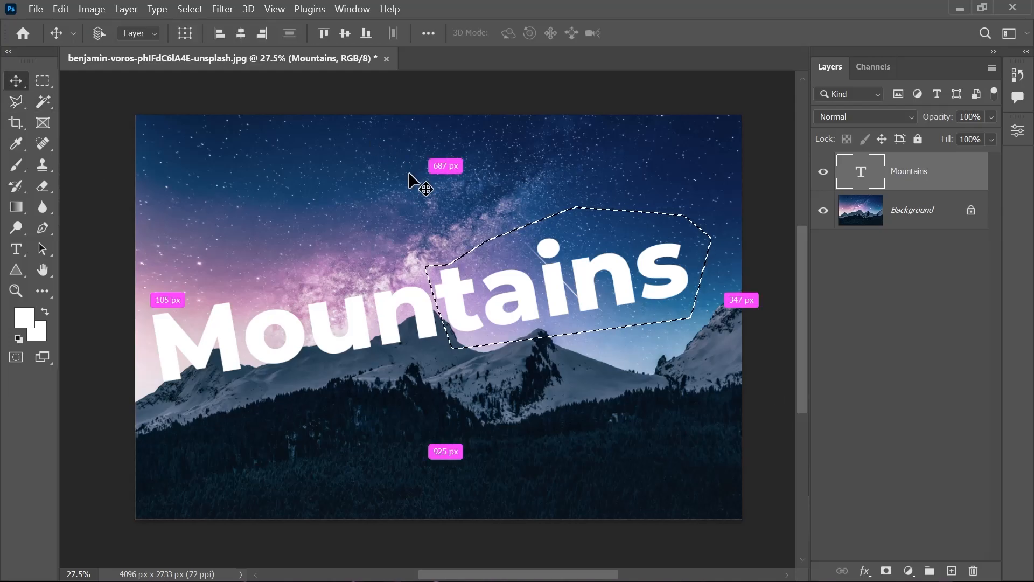
pyautogui.hotkey('ctrl', 'c')
pyautogui.hotkey('ctrl', 'v')
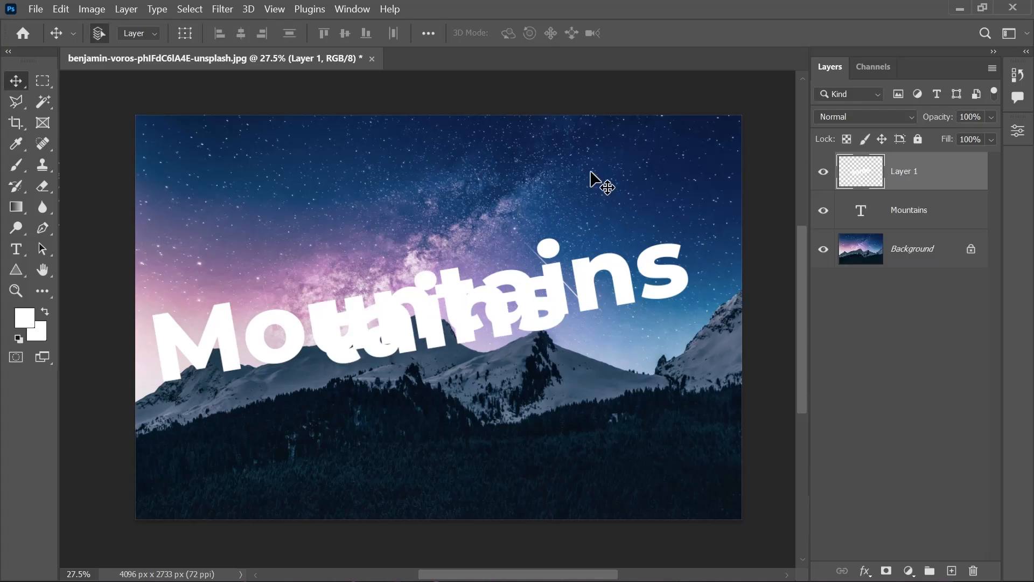
pyautogui.moveTo(476, 296); pyautogui.dragTo(555, 198)
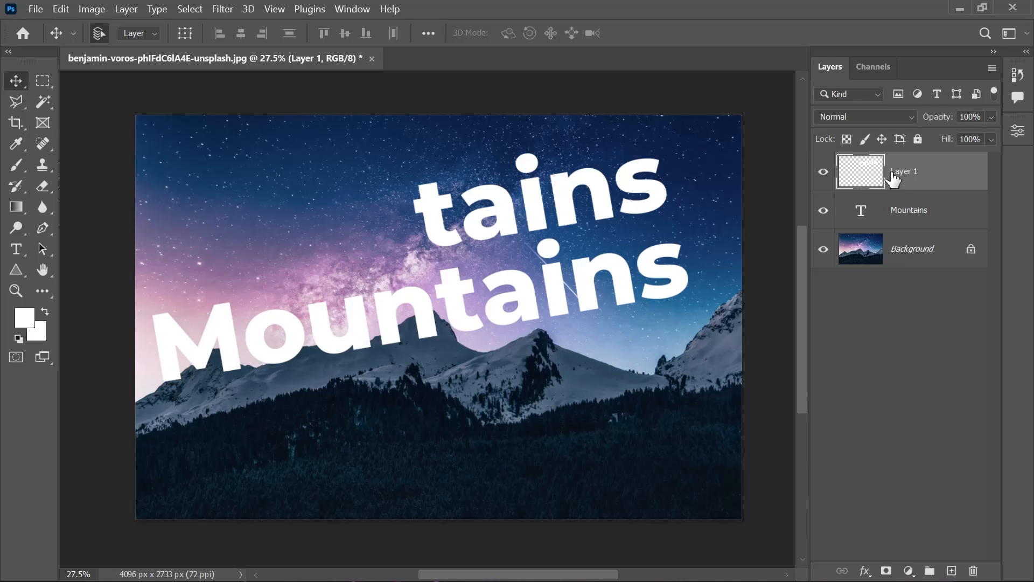
# Delete "tains" from the original text layer so it reads "Moun", and commit the edit.
pyautogui.click(867, 223)
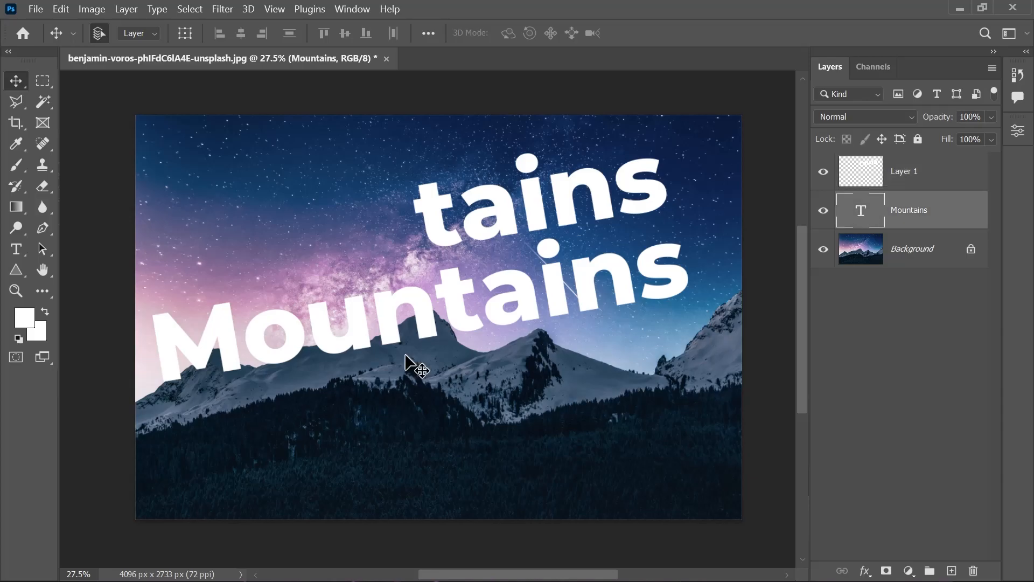
pyautogui.click(16, 249)
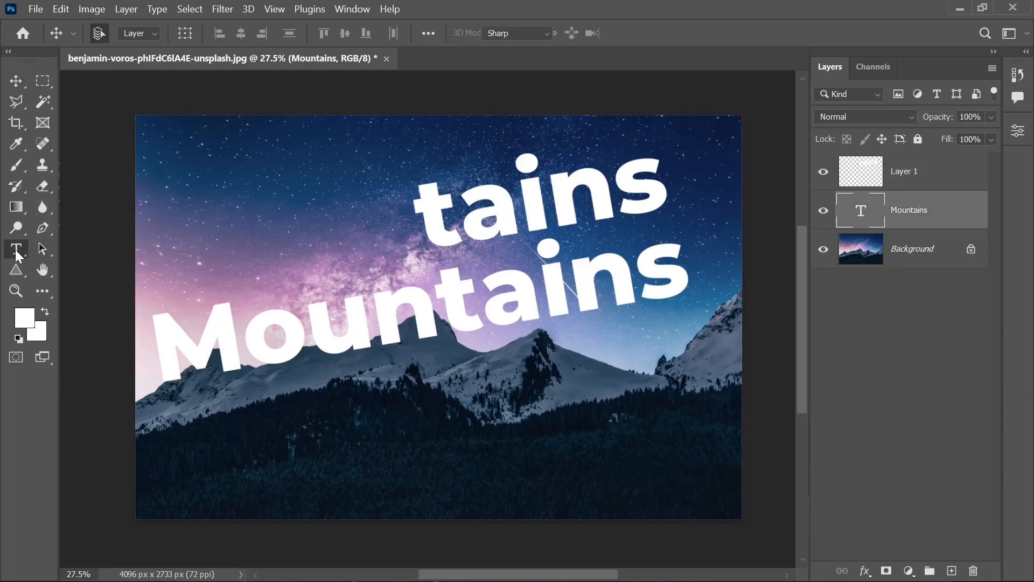
pyautogui.click(650, 266)
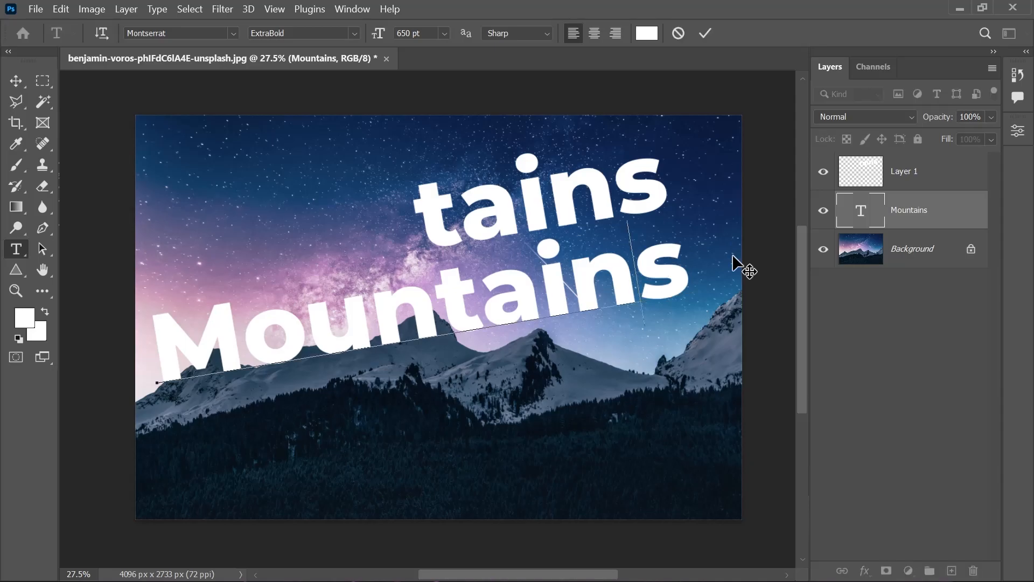
pyautogui.press('BackSpace')
pyautogui.press('BackSpace')
pyautogui.press('BackSpace')
pyautogui.press('BackSpace')
pyautogui.press('BackSpace')
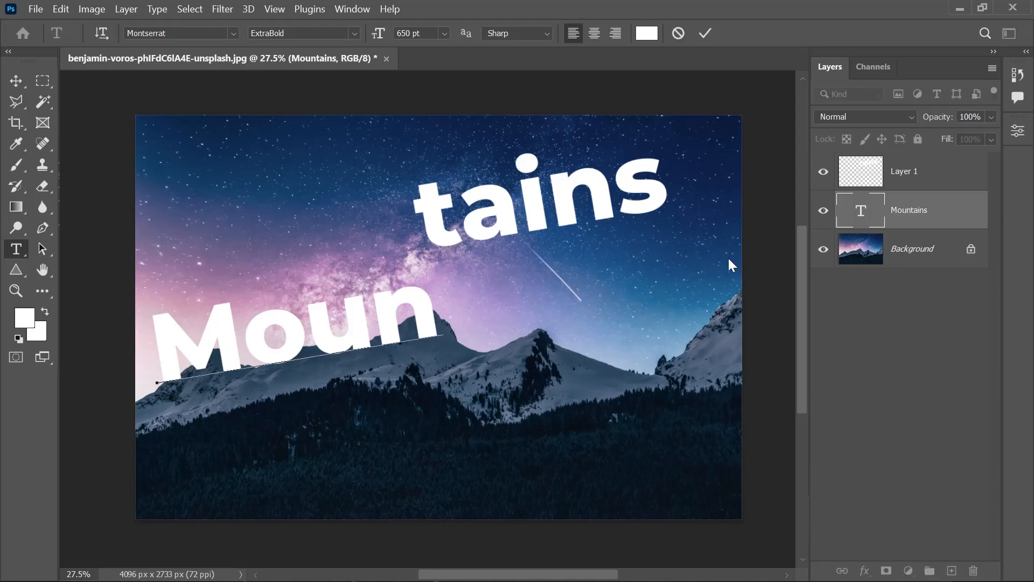
pyautogui.click(23, 86)
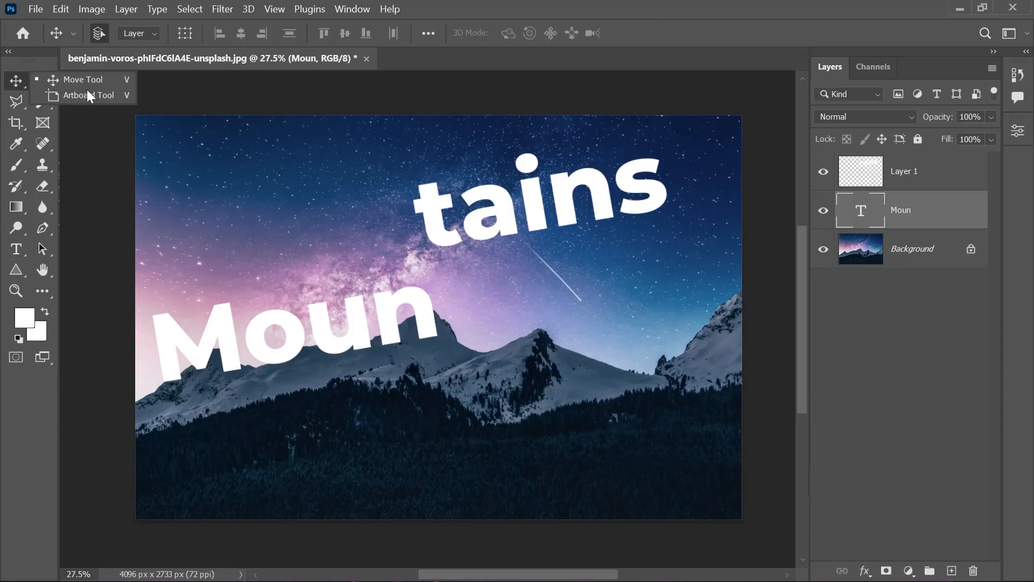
# Rotate the pasted "tains" layer about 19° clockwise and fit it right after "Moun" along the descending ridge.
pyautogui.click(581, 202)
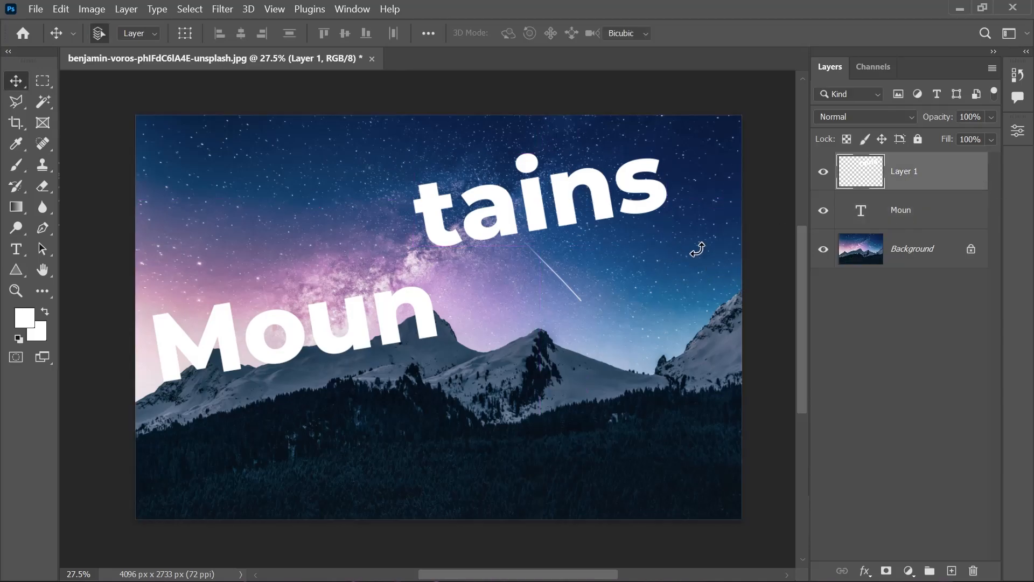
pyautogui.hotkey('ctrl', 't')
pyautogui.moveTo(598, 190); pyautogui.dragTo(623, 280)
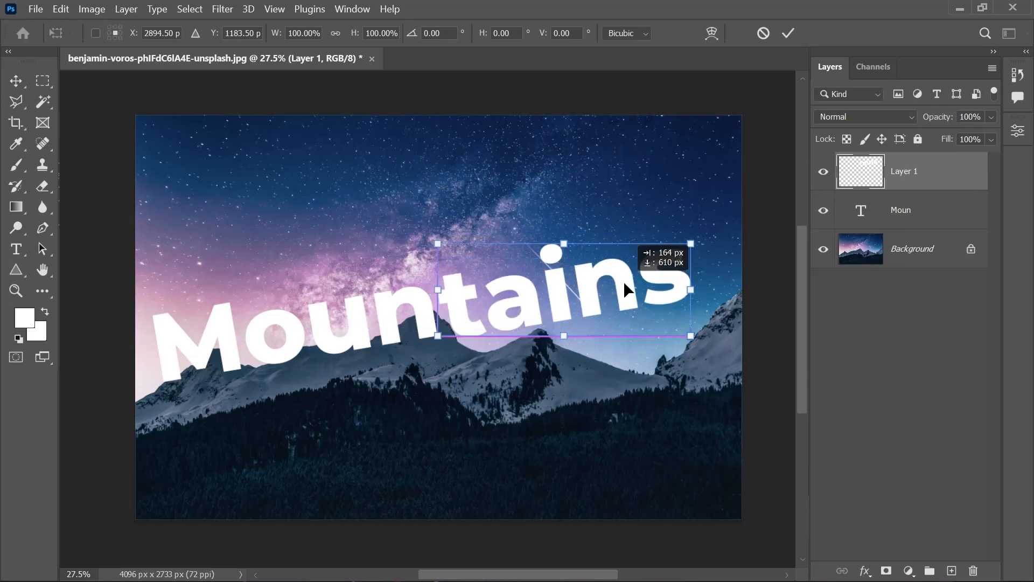
pyautogui.moveTo(712, 345); pyautogui.dragTo(683, 389)
pyautogui.moveTo(618, 305); pyautogui.dragTo(625, 342)
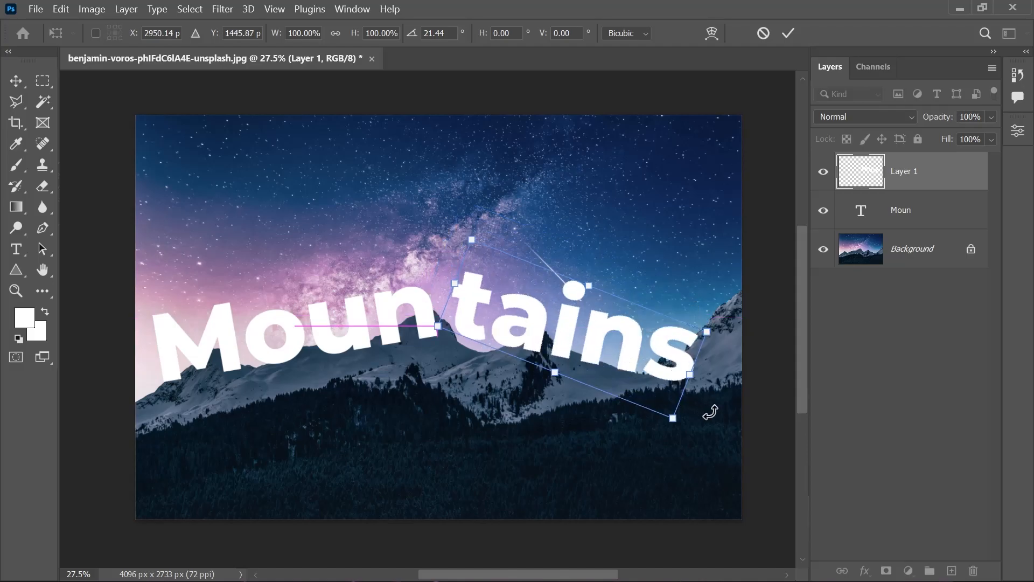
pyautogui.moveTo(713, 406); pyautogui.dragTo(705, 408)
pyautogui.moveTo(628, 357); pyautogui.dragTo(620, 356)
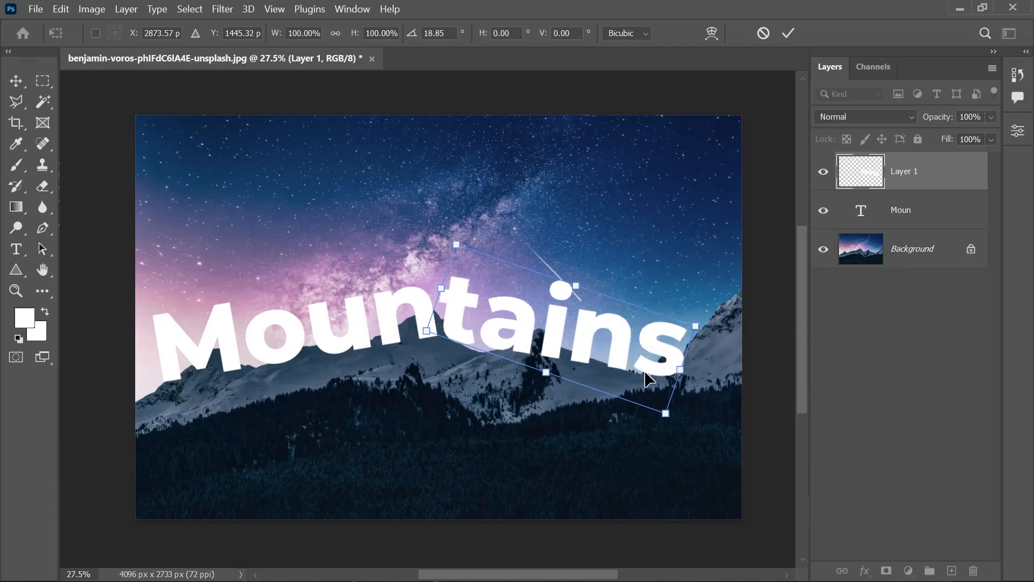
pyautogui.moveTo(645, 373); pyautogui.dragTo(645, 373)
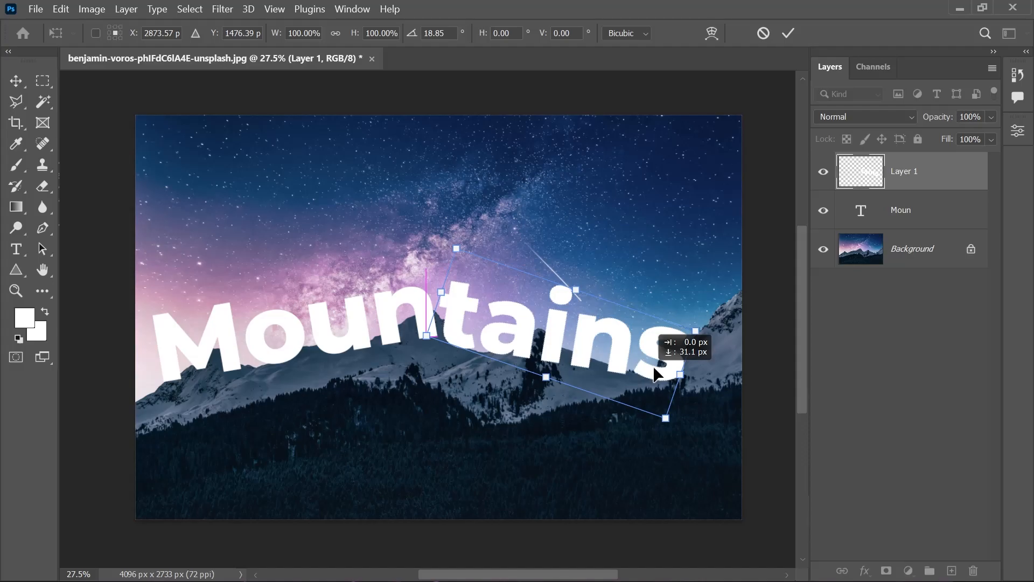
pyautogui.click(789, 33)
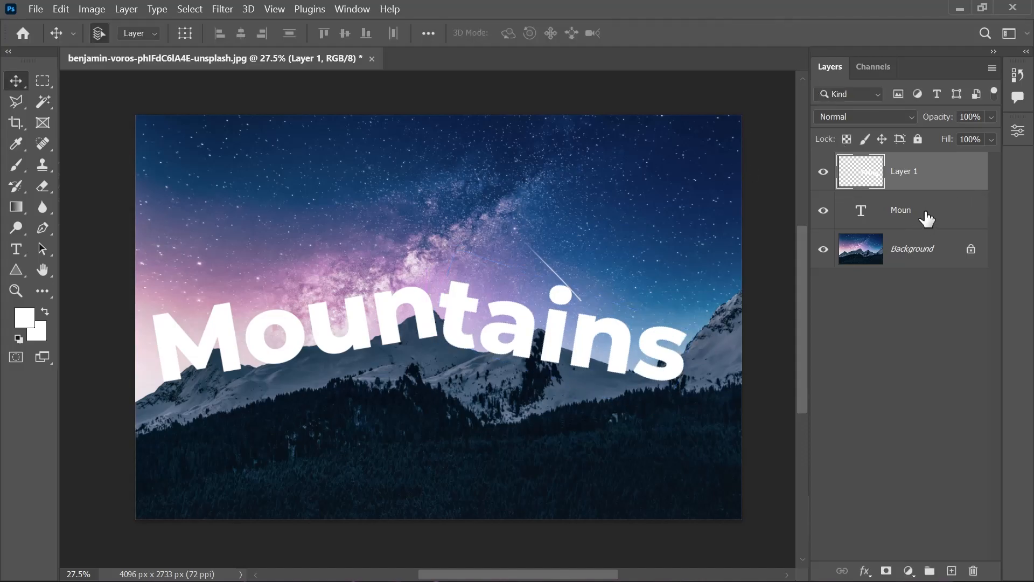
# Add a white layer mask to the "Moun" text layer.
pyautogui.click(951, 222)
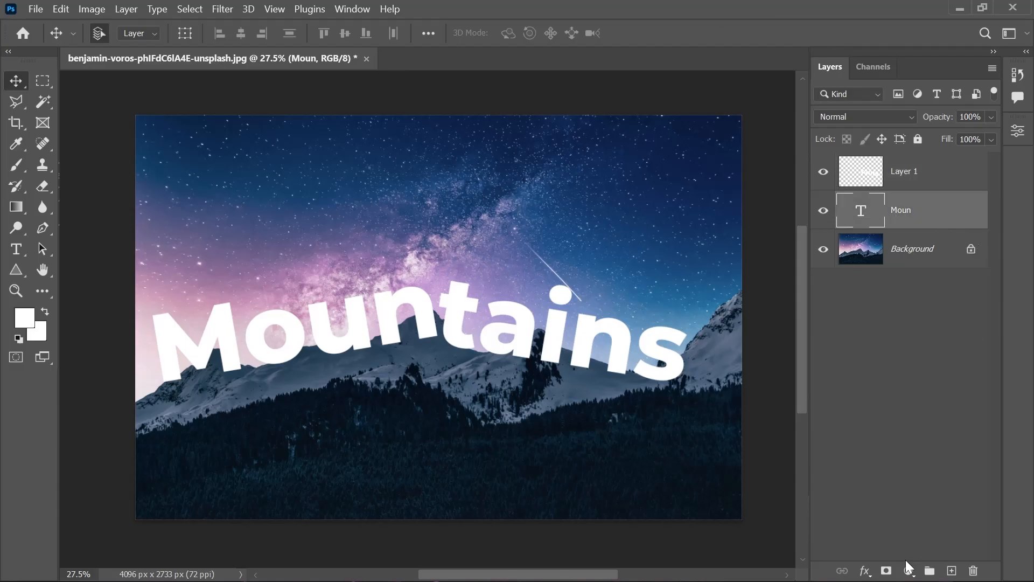
pyautogui.click(885, 570)
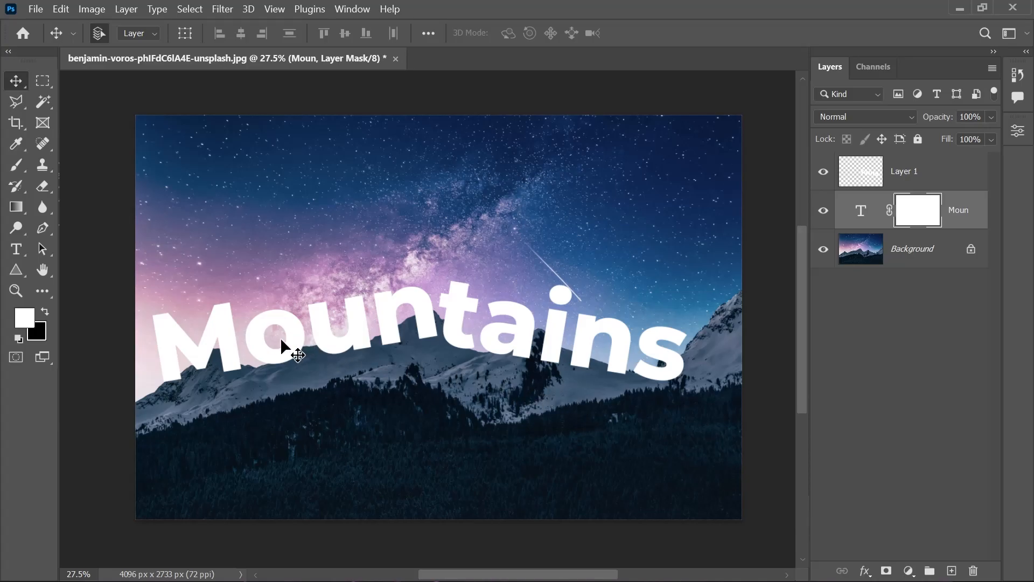
# Select both the "Moun" and "tains" layers and lower their opacity to 56% so the ridge shows through the letters.
pyautogui.scroll(6, 181, 390)
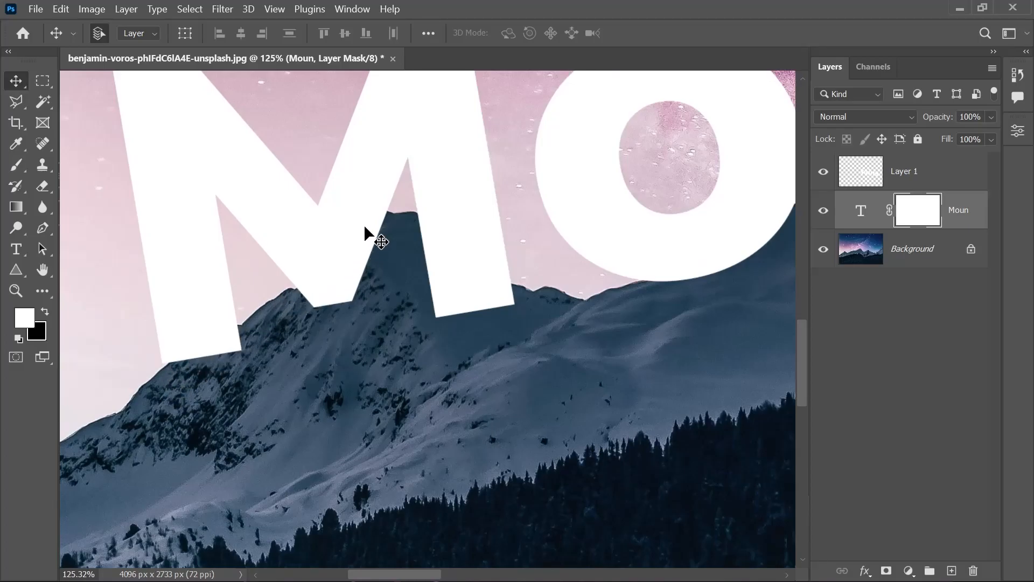
pyautogui.click(950, 172)
pyautogui.moveTo(942, 126); pyautogui.dragTo(913, 121)
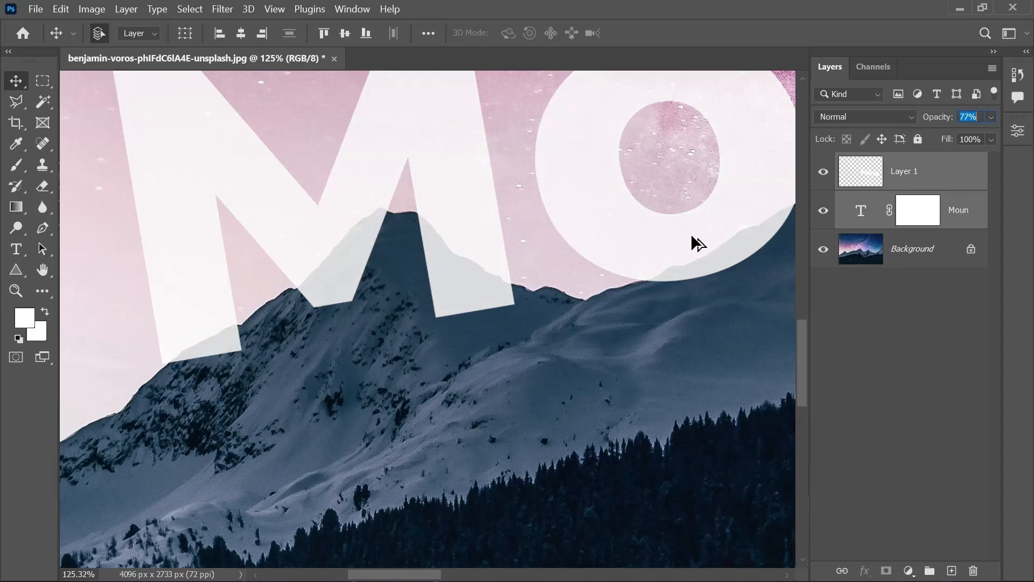
pyautogui.scroll(-5, 638, 245)
pyautogui.moveTo(641, 238); pyautogui.dragTo(309, 265)
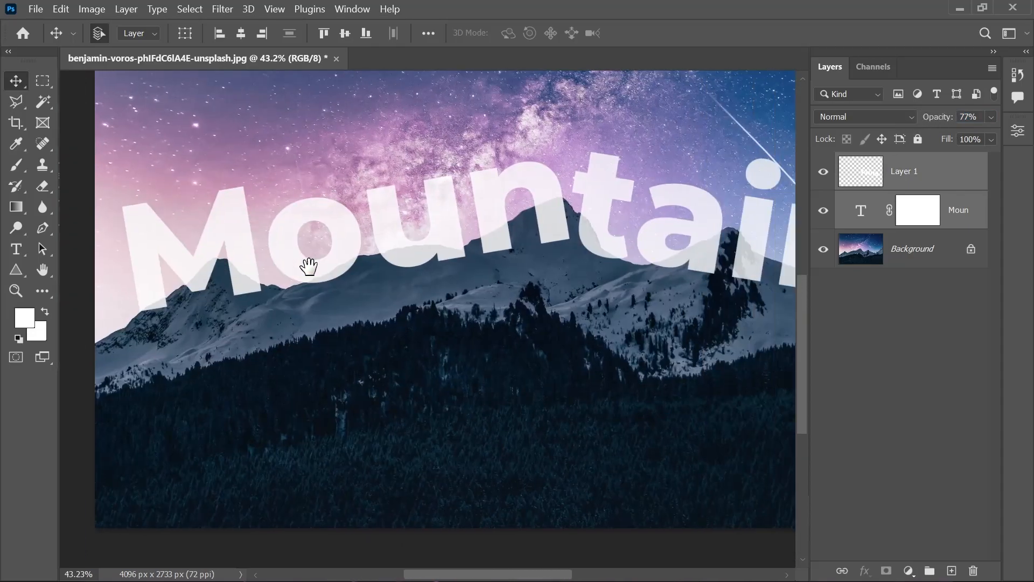
pyautogui.moveTo(937, 119); pyautogui.dragTo(924, 122)
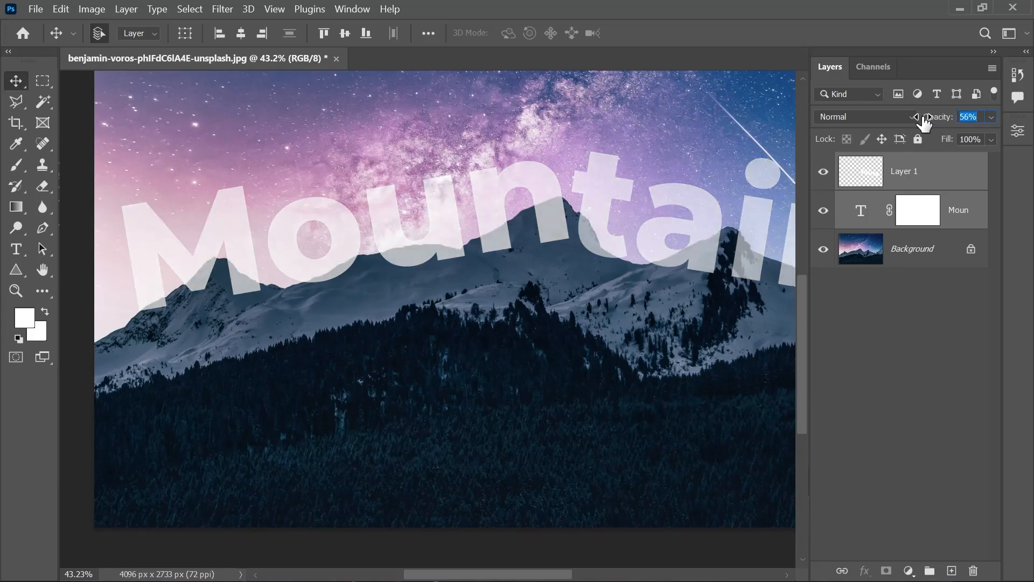
pyautogui.press('Return')
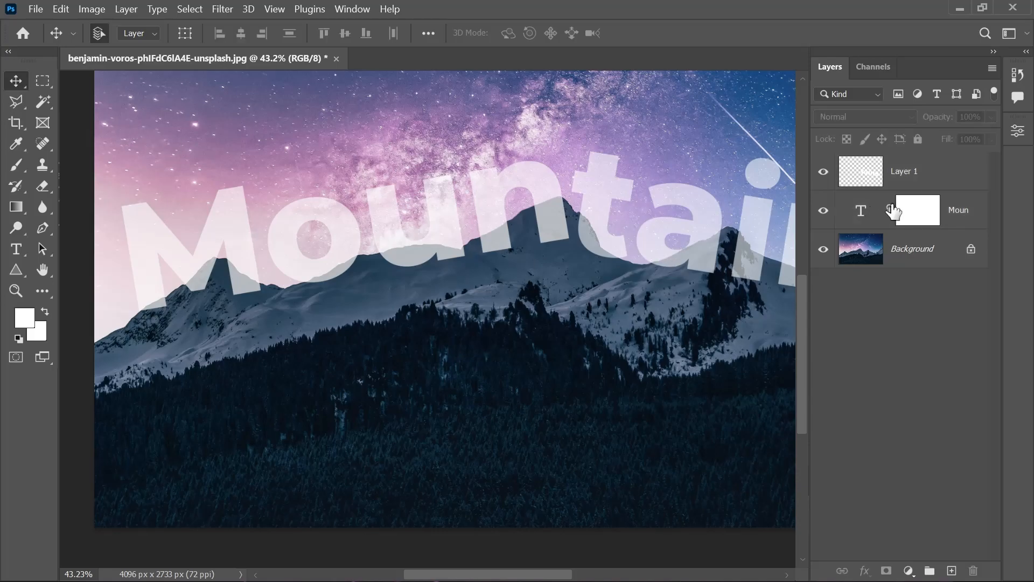
# Target the text of the "Moun" layer instead of its mask and activate the Brush tool.
pyautogui.click(918, 213)
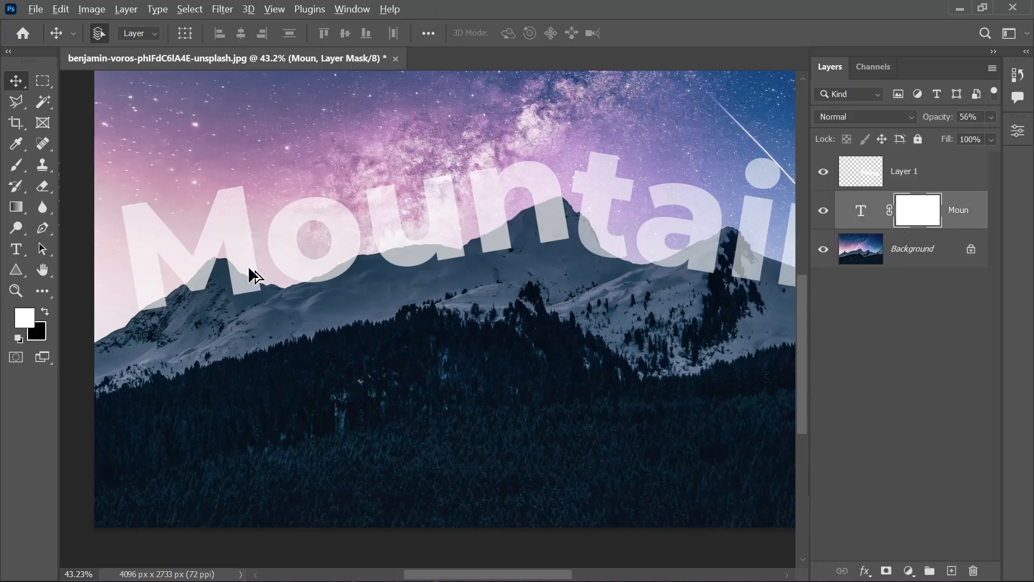
pyautogui.click(870, 213)
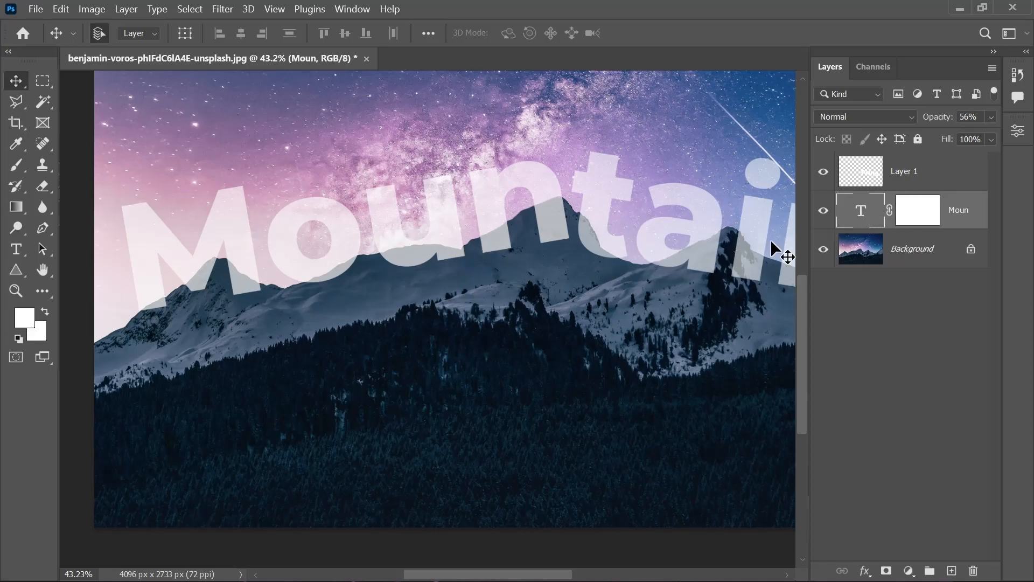
pyautogui.press('b')
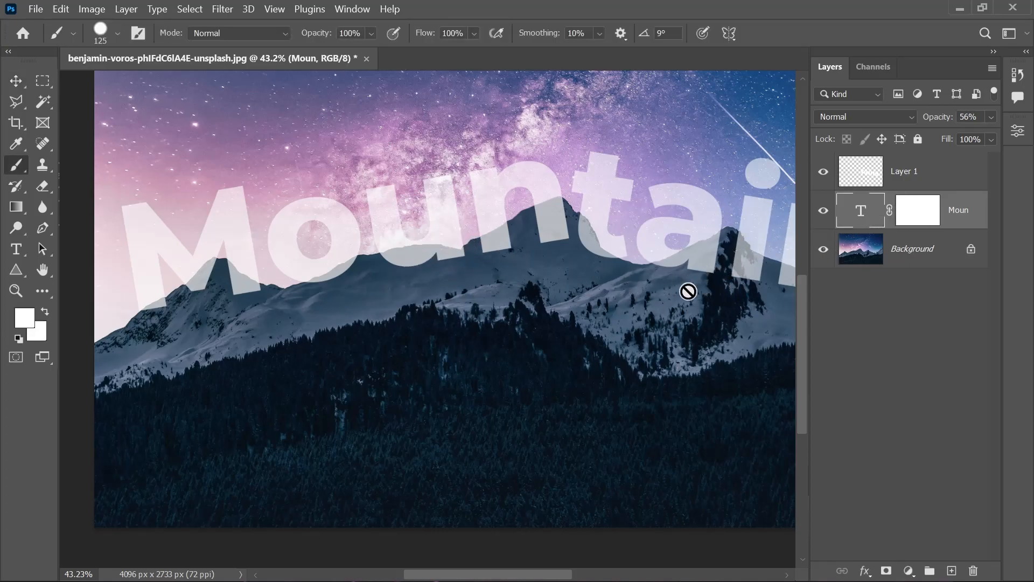
pyautogui.click(898, 177)
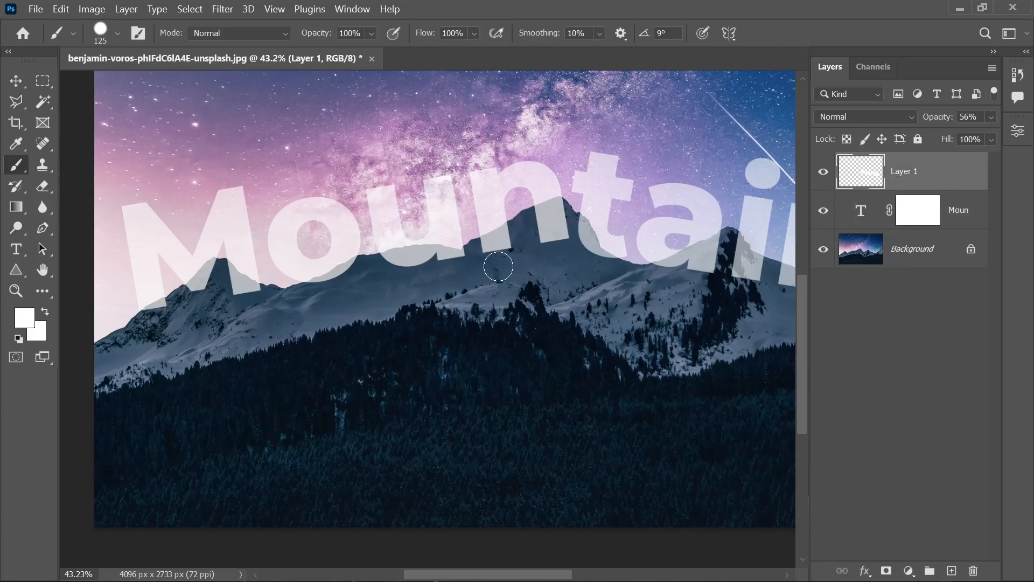
pyautogui.moveTo(578, 236)
pyautogui.mouseDown()
pyautogui.moveTo(602, 229)
pyautogui.moveTo(604, 244)
pyautogui.moveTo(587, 228)
pyautogui.moveTo(652, 202)
pyautogui.moveTo(641, 187)
pyautogui.moveTo(604, 233)
pyautogui.moveTo(621, 181)
pyautogui.moveTo(685, 154)
pyautogui.mouseUp()
pyautogui.hotkey('ctrl', 'z')
# Paint black on the "Moun" layer mask to hide the M where it overlaps the snowy peak, reducing the brush size to 25.
pyautogui.click(899, 219)
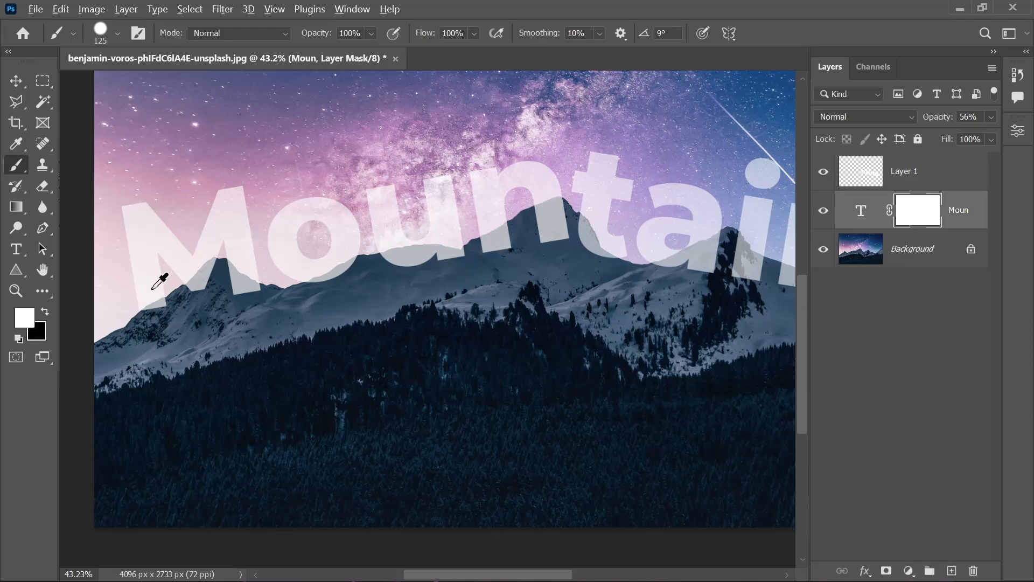
pyautogui.scroll(2, 148, 304)
pyautogui.scroll(4, 145, 307)
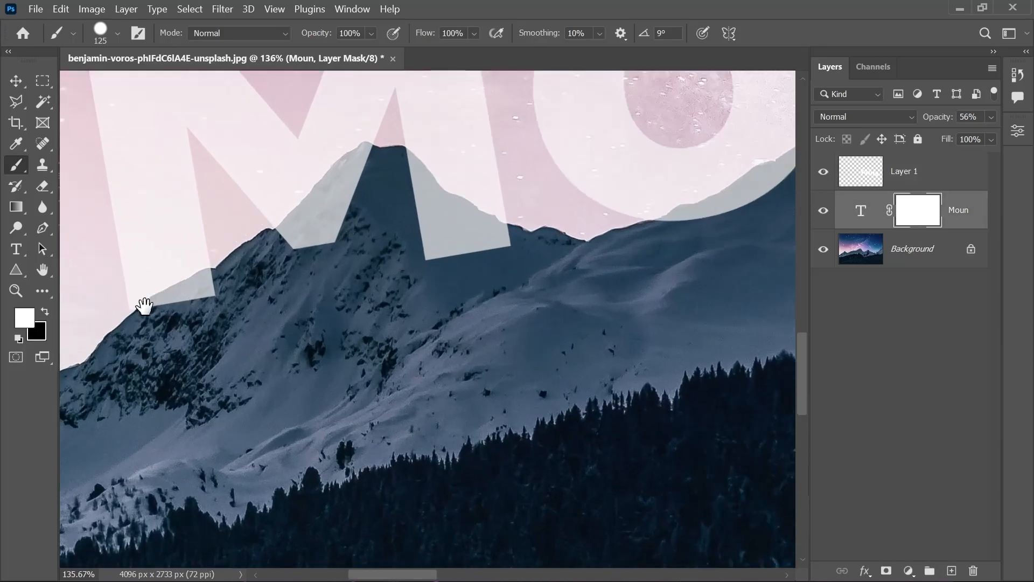
pyautogui.scroll(2, 144, 302)
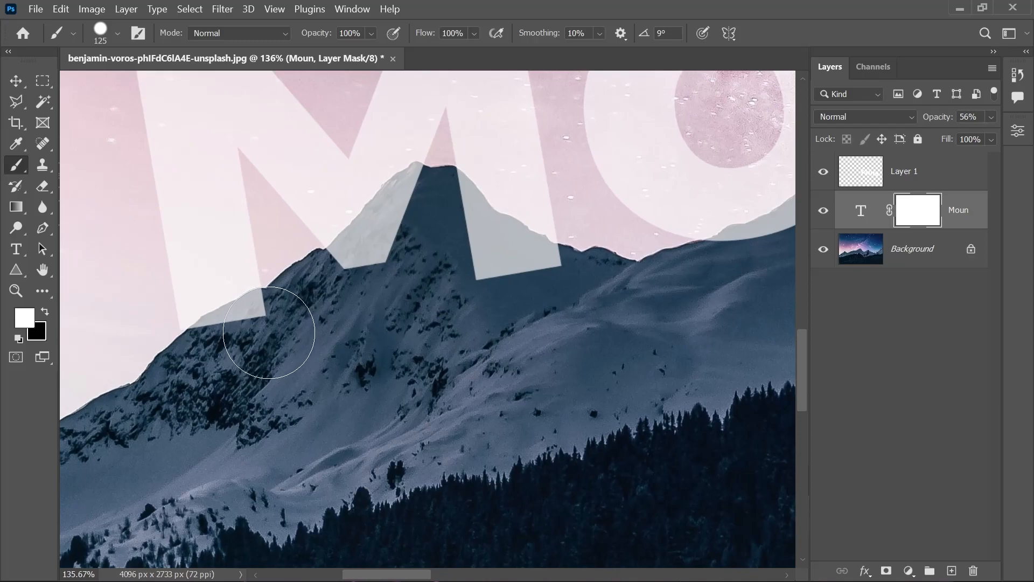
pyautogui.press('x')
pyautogui.moveTo(269, 332)
pyautogui.mouseDown()
pyautogui.moveTo(265, 346)
pyautogui.moveTo(231, 341)
pyautogui.moveTo(232, 354)
pyautogui.moveTo(335, 312)
pyautogui.moveTo(452, 238)
pyautogui.moveTo(528, 277)
pyautogui.moveTo(480, 264)
pyautogui.moveTo(438, 215)
pyautogui.moveTo(358, 280)
pyautogui.moveTo(422, 207)
pyautogui.moveTo(422, 219)
pyautogui.moveTo(358, 280)
pyautogui.moveTo(436, 237)
pyautogui.mouseUp()
pyautogui.press('[')
pyautogui.press('[')
pyautogui.press('[')
pyautogui.press('[')
pyautogui.press('[')
pyautogui.press('[')
pyautogui.press('[')
pyautogui.press('[')
pyautogui.press('[')
pyautogui.press('[')
pyautogui.press('[')
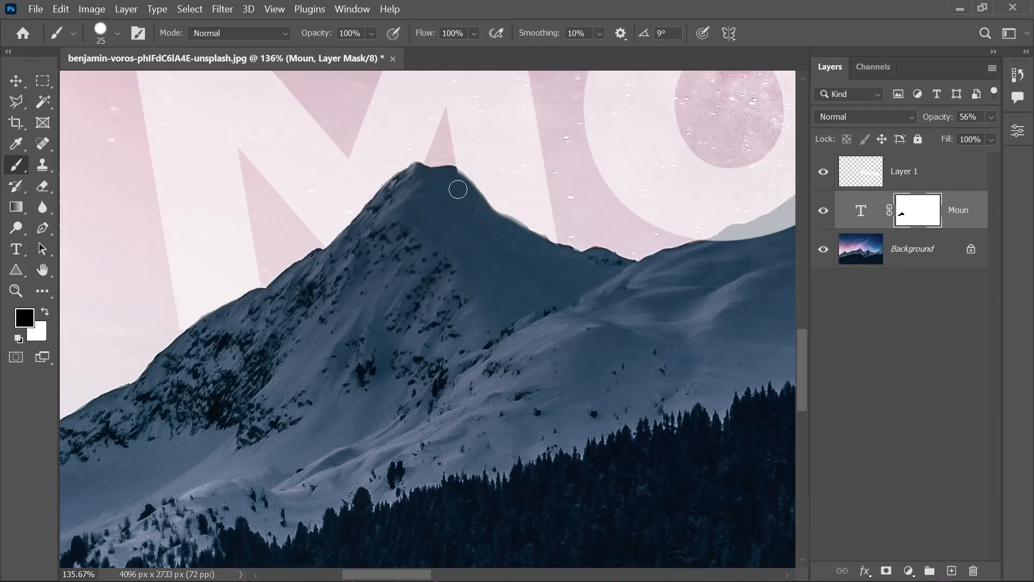
# Mask out the lower parts of the letters o, u and n along the ridge, then fit the whole image in view.
pyautogui.press('space')
pyautogui.moveTo(573, 254); pyautogui.dragTo(383, 316)
pyautogui.moveTo(303, 371)
pyautogui.mouseDown()
pyautogui.moveTo(381, 343)
pyautogui.moveTo(364, 349)
pyautogui.moveTo(449, 292)
pyautogui.moveTo(405, 319)
pyautogui.mouseUp()
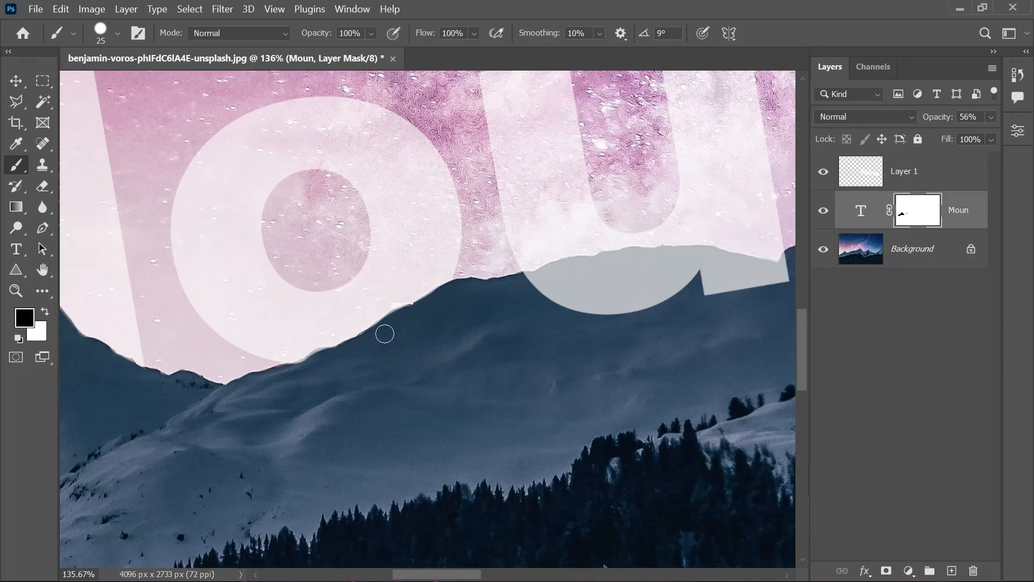
pyautogui.press('space')
pyautogui.moveTo(598, 294)
pyautogui.mouseDown()
pyautogui.moveTo(257, 356)
pyautogui.moveTo(371, 365)
pyautogui.moveTo(508, 324)
pyautogui.moveTo(232, 340)
pyautogui.moveTo(381, 315)
pyautogui.moveTo(458, 330)
pyautogui.moveTo(383, 314)
pyautogui.mouseUp()
pyautogui.press('space')
pyautogui.moveTo(500, 328)
pyautogui.mouseDown()
pyautogui.moveTo(519, 346)
pyautogui.moveTo(455, 334)
pyautogui.moveTo(463, 304)
pyautogui.moveTo(433, 305)
pyautogui.moveTo(470, 298)
pyautogui.moveTo(517, 259)
pyautogui.moveTo(479, 284)
pyautogui.moveTo(542, 258)
pyautogui.moveTo(690, 300)
pyautogui.moveTo(700, 281)
pyautogui.moveTo(642, 276)
pyautogui.moveTo(600, 292)
pyautogui.moveTo(694, 229)
pyautogui.moveTo(645, 208)
pyautogui.moveTo(598, 211)
pyautogui.moveTo(689, 189)
pyautogui.moveTo(612, 207)
pyautogui.moveTo(662, 186)
pyautogui.moveTo(534, 311)
pyautogui.mouseUp()
pyautogui.press('space')
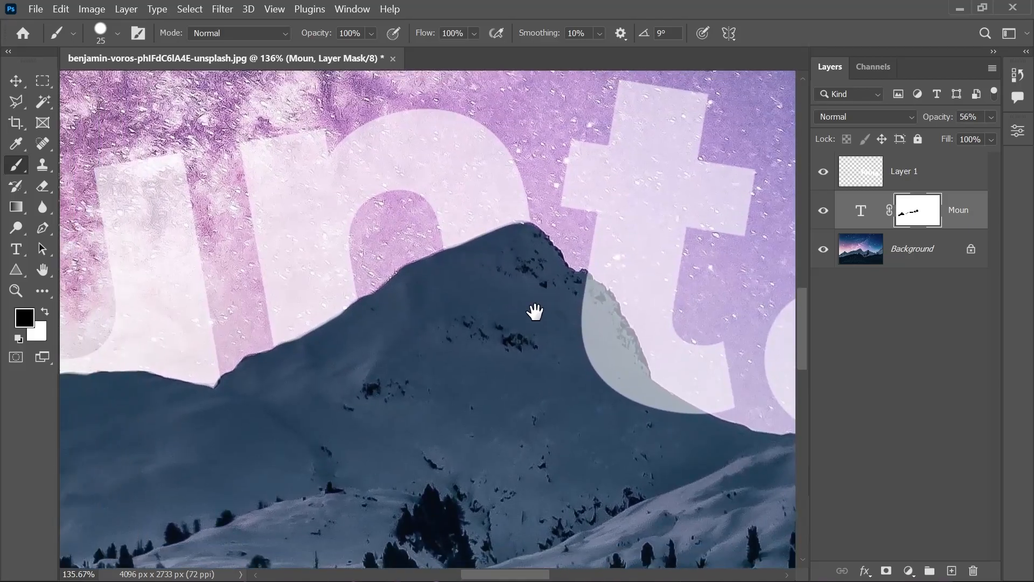
pyautogui.hotkey('ctrl', '0')
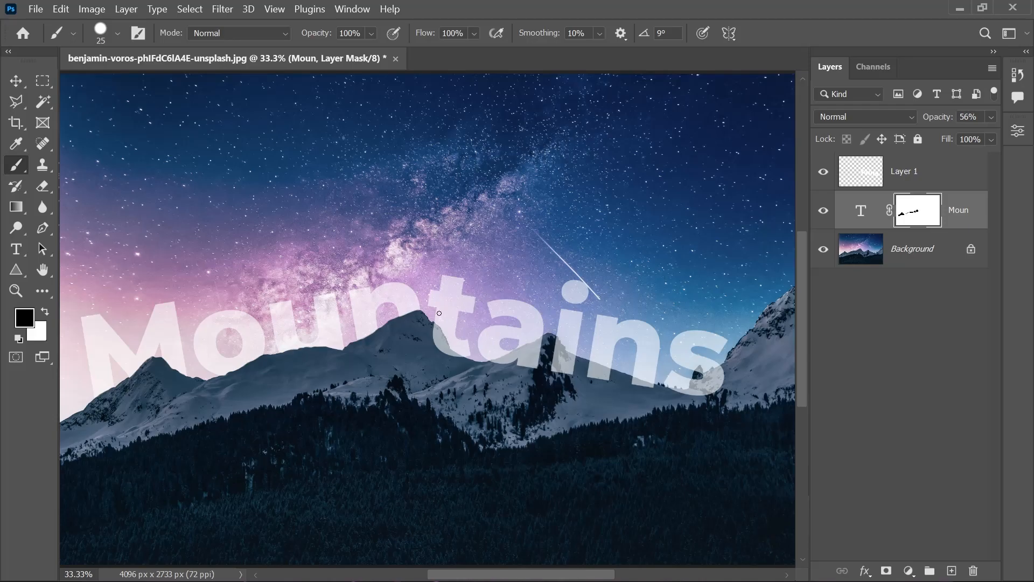
# Add a white layer mask to the "tains" layer and paint black over its first letters where they overlap the mountain.
pyautogui.click(964, 175)
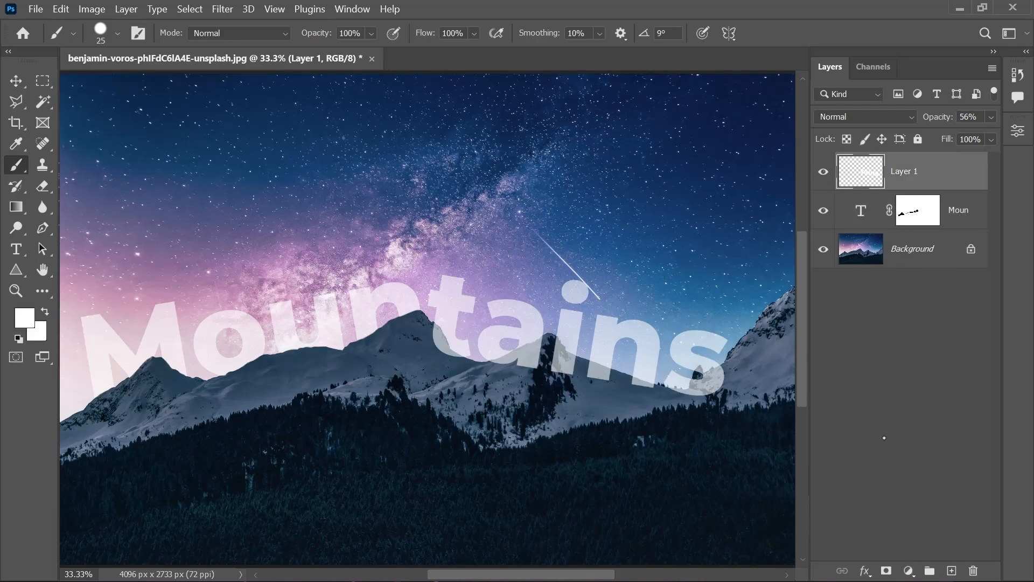
pyautogui.click(886, 570)
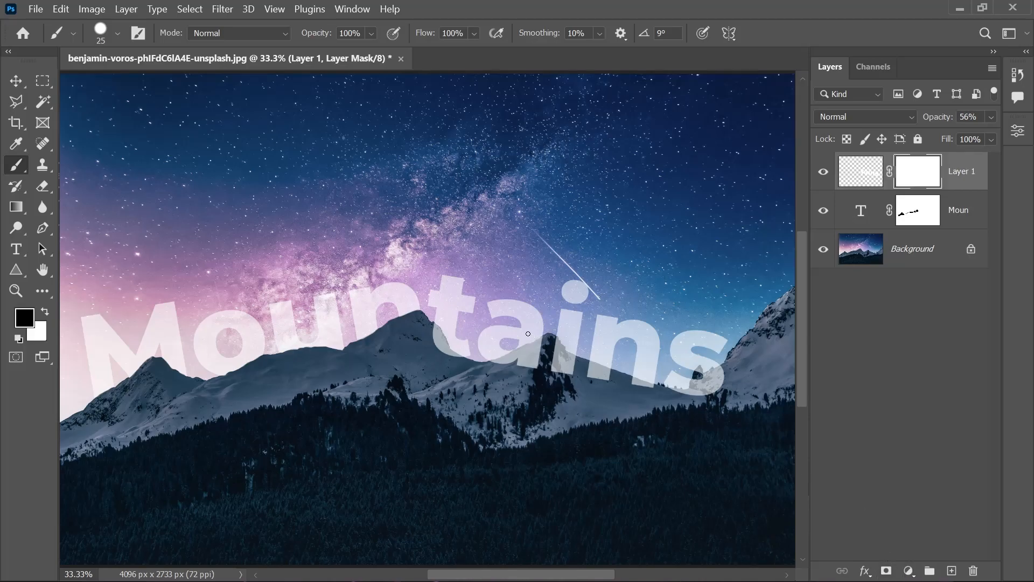
pyautogui.scroll(3, 442, 336)
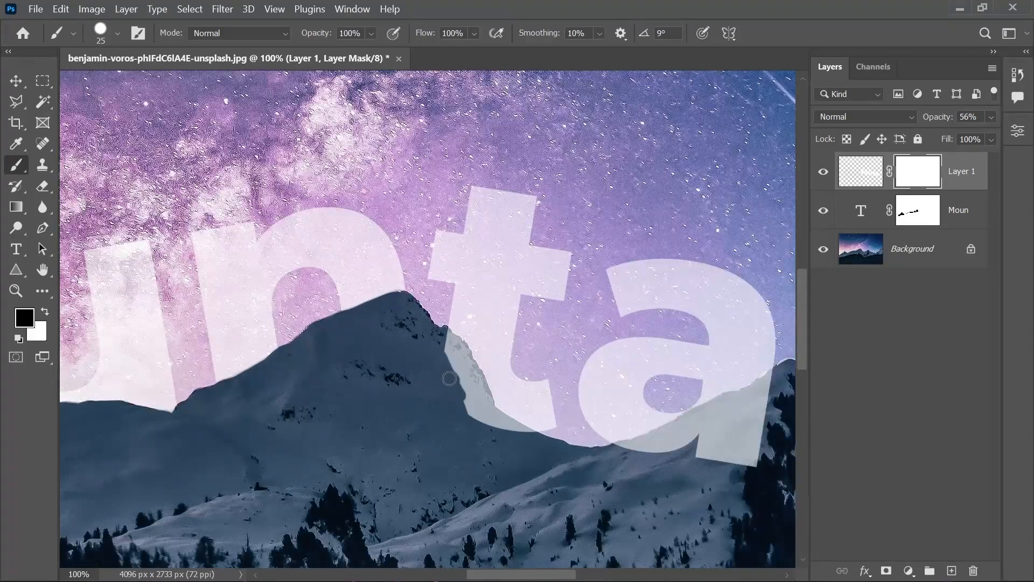
pyautogui.moveTo(445, 341)
pyautogui.mouseDown()
pyautogui.moveTo(479, 409)
pyautogui.moveTo(466, 372)
pyautogui.moveTo(497, 425)
pyautogui.moveTo(525, 434)
pyautogui.moveTo(485, 399)
pyautogui.moveTo(352, 368)
pyautogui.mouseUp()
pyautogui.moveTo(605, 406)
pyautogui.mouseDown()
pyautogui.moveTo(490, 413)
pyautogui.moveTo(560, 371)
pyautogui.moveTo(553, 376)
pyautogui.mouseUp()
pyautogui.moveTo(618, 343)
pyautogui.mouseDown()
pyautogui.moveTo(464, 300)
pyautogui.moveTo(478, 344)
pyautogui.moveTo(485, 327)
pyautogui.moveTo(497, 342)
pyautogui.moveTo(455, 364)
pyautogui.moveTo(479, 354)
pyautogui.moveTo(462, 397)
pyautogui.moveTo(522, 401)
pyautogui.mouseUp()
# Paint white on the "tains" mask to restore letter areas hidden by mistake along the ridge.
pyautogui.press('x')
pyautogui.moveTo(499, 329); pyautogui.dragTo(518, 339)
pyautogui.moveTo(586, 378)
pyautogui.mouseDown()
pyautogui.moveTo(408, 302)
pyautogui.moveTo(563, 370)
pyautogui.moveTo(550, 358)
pyautogui.moveTo(579, 364)
pyautogui.moveTo(541, 349)
pyautogui.mouseUp()
# Mask the remaining "tains" letters in black along the ridge, using brush size 7 around the small rock at the s.
pyautogui.press('x')
pyautogui.moveTo(679, 385)
pyautogui.mouseDown()
pyautogui.moveTo(607, 352)
pyautogui.moveTo(561, 354)
pyautogui.moveTo(597, 313)
pyautogui.moveTo(563, 307)
pyautogui.moveTo(548, 321)
pyautogui.moveTo(567, 326)
pyautogui.moveTo(526, 362)
pyautogui.moveTo(439, 378)
pyautogui.moveTo(515, 353)
pyautogui.moveTo(505, 343)
pyautogui.moveTo(497, 364)
pyautogui.moveTo(437, 369)
pyautogui.moveTo(505, 365)
pyautogui.moveTo(522, 303)
pyautogui.mouseUp()
pyautogui.press('[')
pyautogui.press('[')
pyautogui.press('[')
pyautogui.press('[')
pyautogui.press('[')
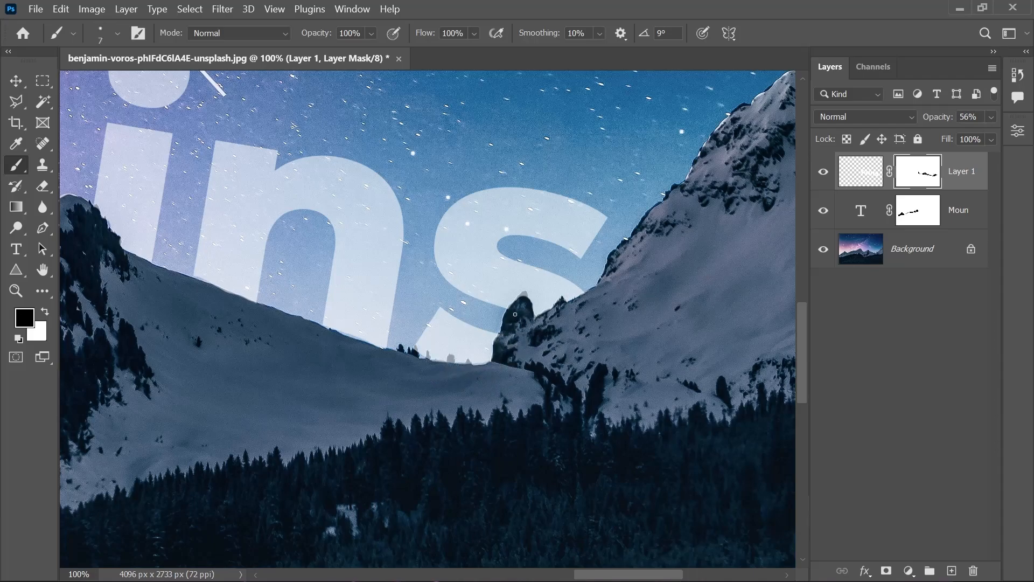
pyautogui.hotkey('ctrl', '0')
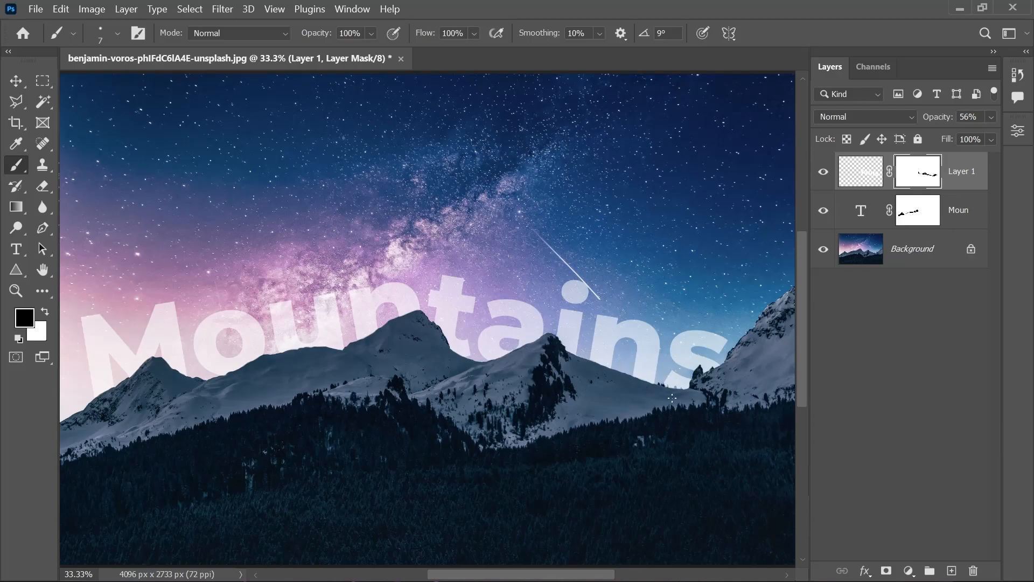
# Select both text layers and set their opacity back to 100%.
pyautogui.click(857, 215)
pyautogui.click(974, 120)
pyautogui.press('Return')
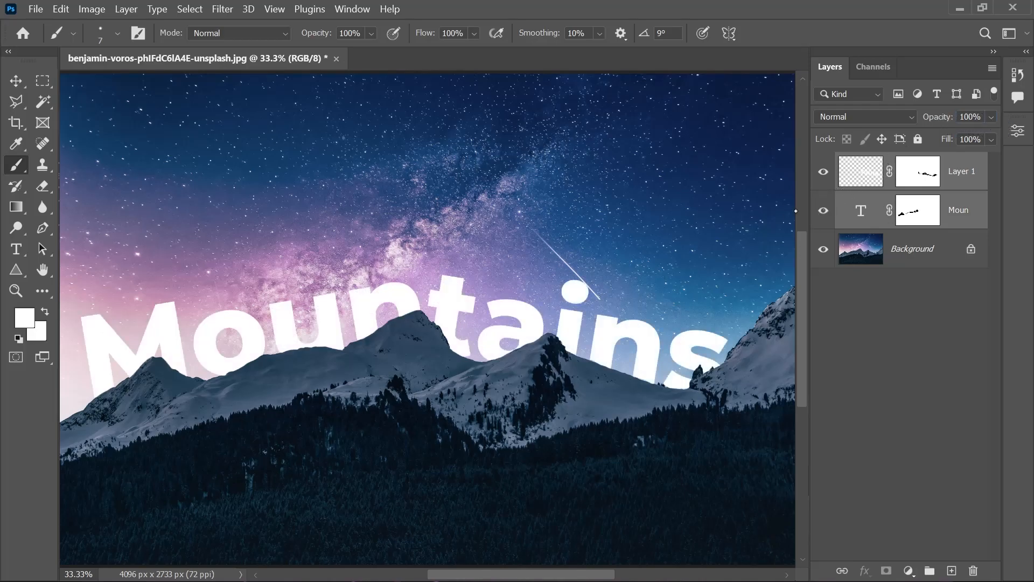